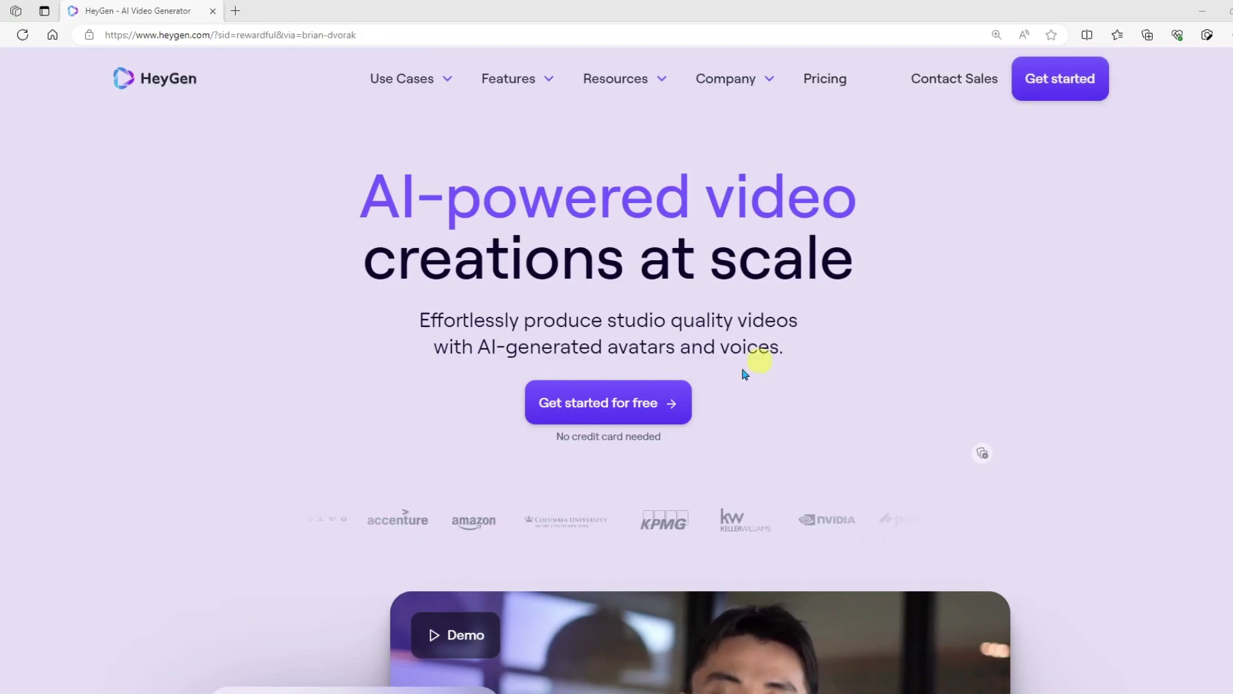
# - Open the HeyGen app dashboard from the landing page with 'Get started for free'
pyautogui.click(656, 411)
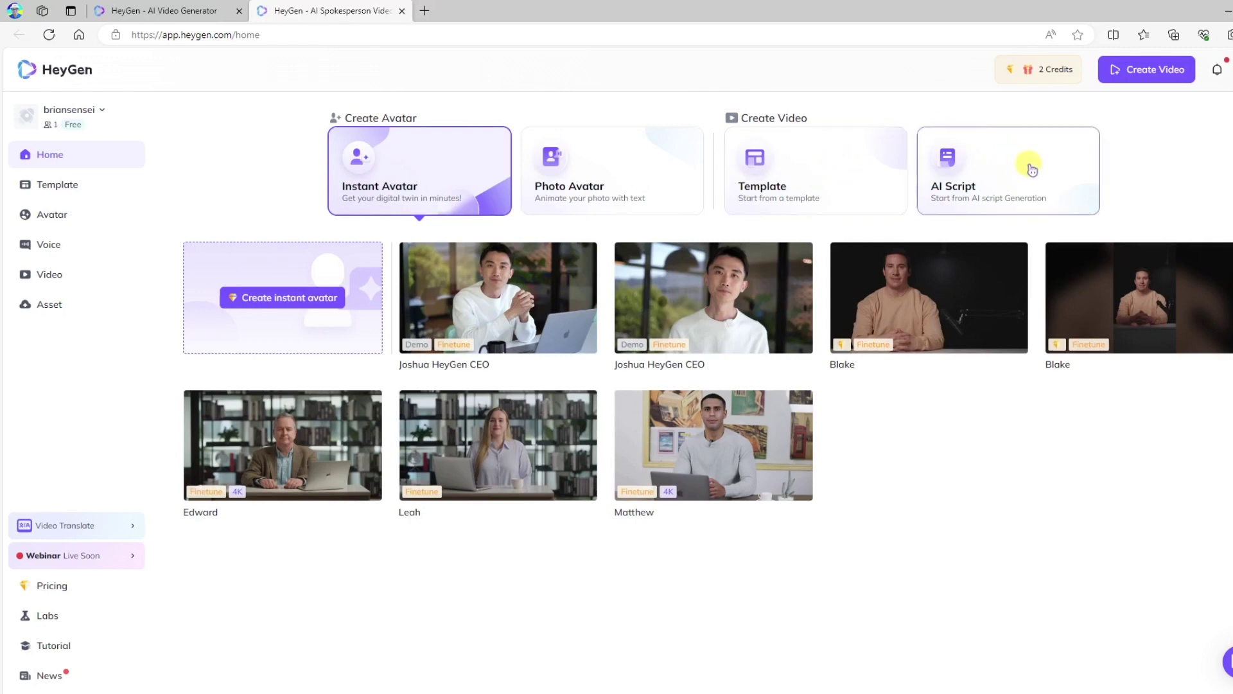
pyautogui.click(1147, 75)
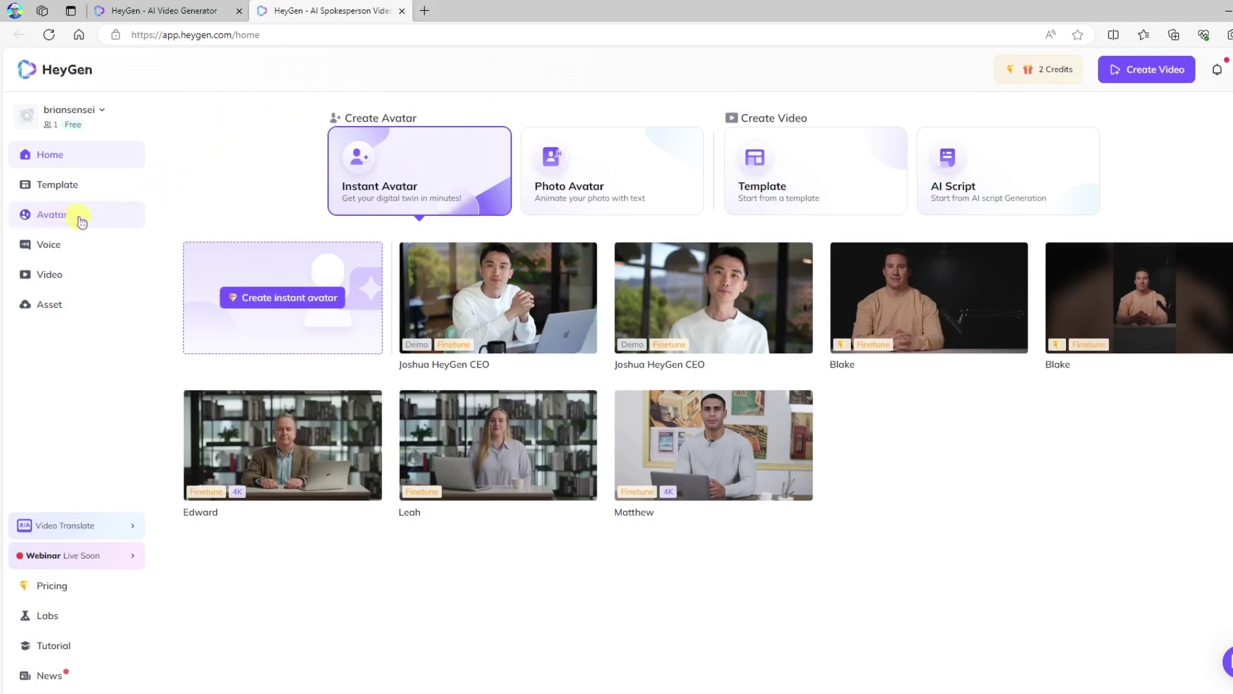
# - Open the Avatars page and browse the Instant, Photo and Studio avatar library tabs
pyautogui.click(81, 220)
pyautogui.scroll(-3, 923, 373)
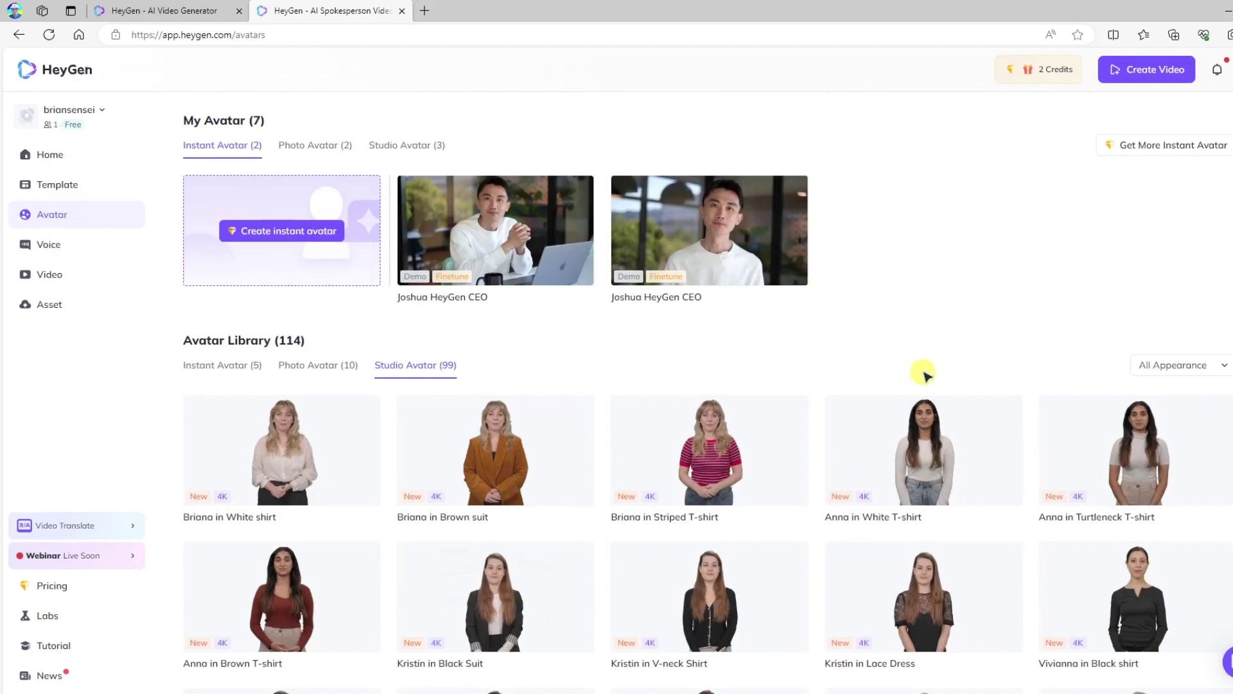
pyautogui.scroll(-2, 923, 374)
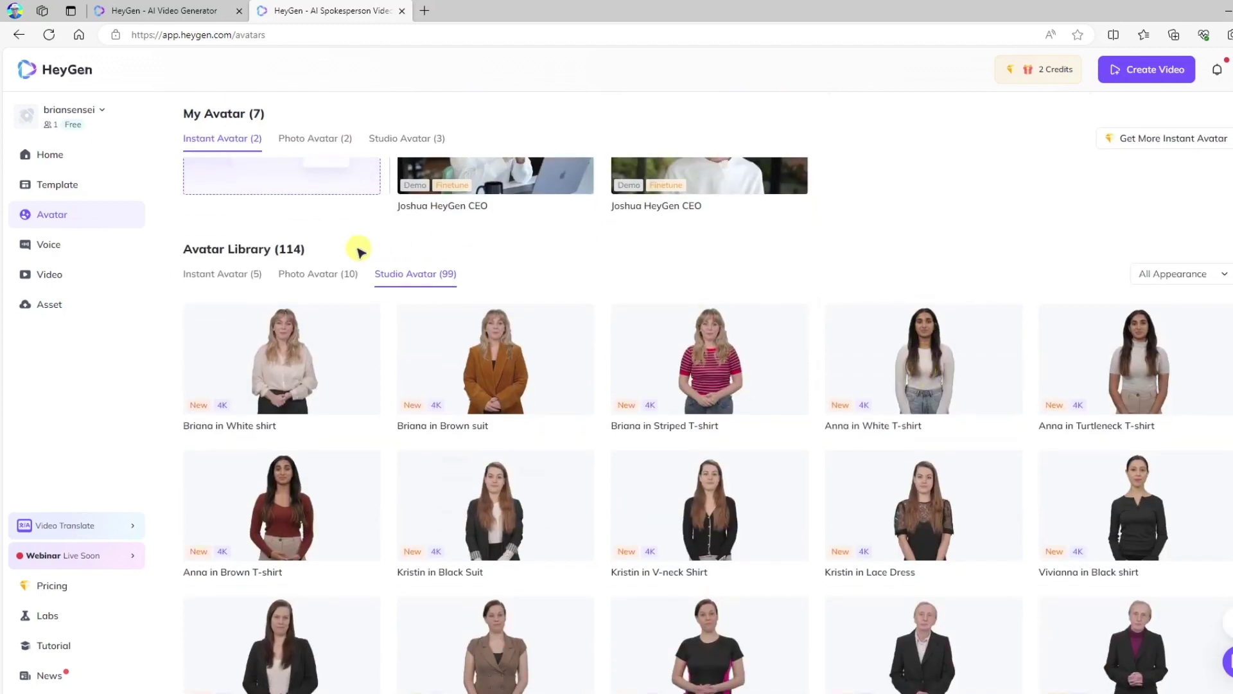
pyautogui.click(225, 276)
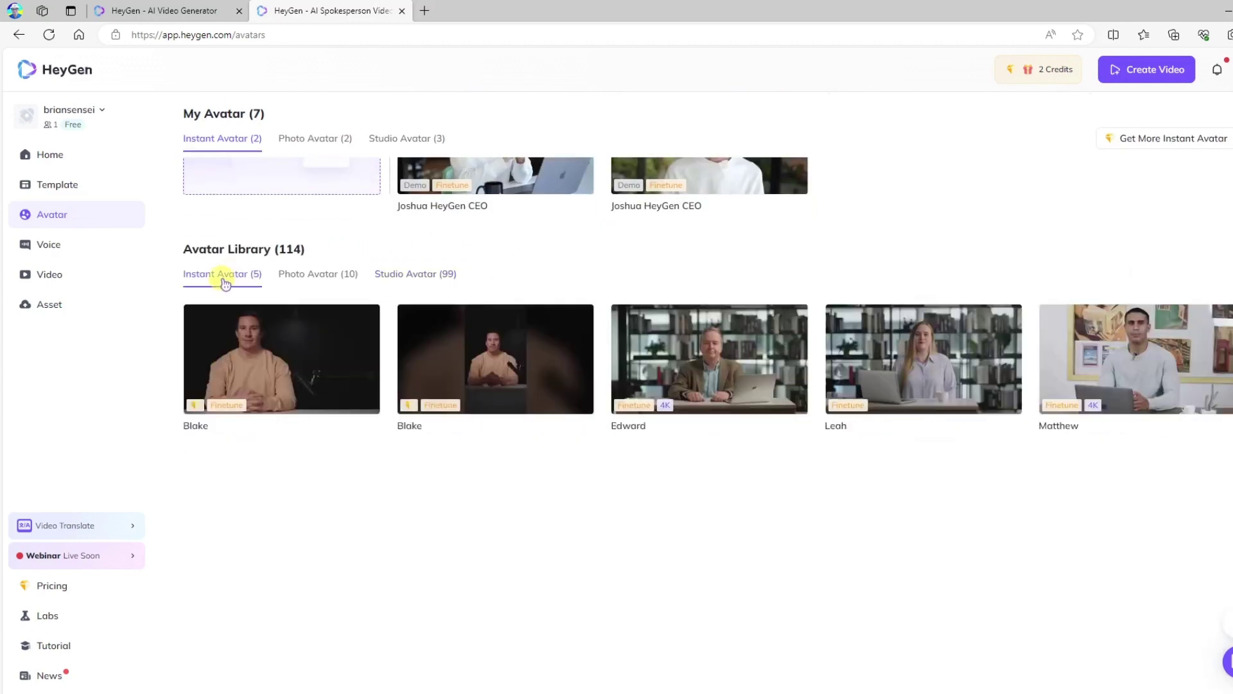
pyautogui.scroll(3, 225, 276)
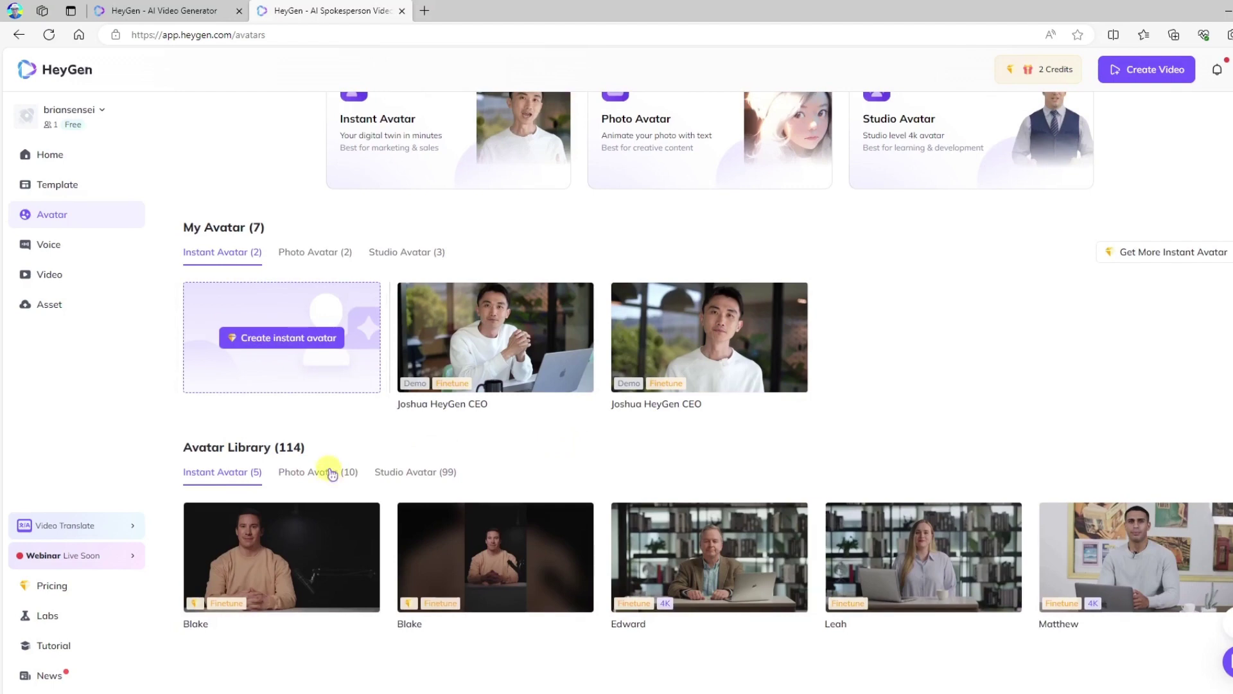
pyautogui.click(324, 473)
pyautogui.scroll(-2, 327, 478)
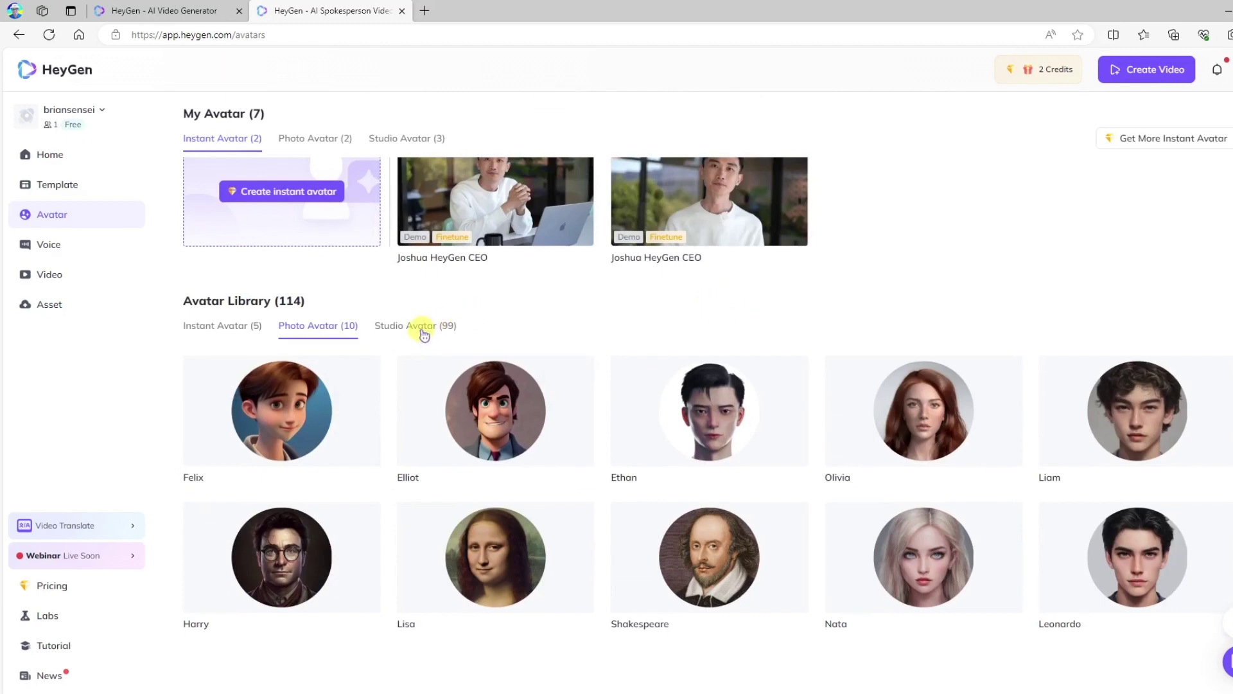
pyautogui.click(424, 327)
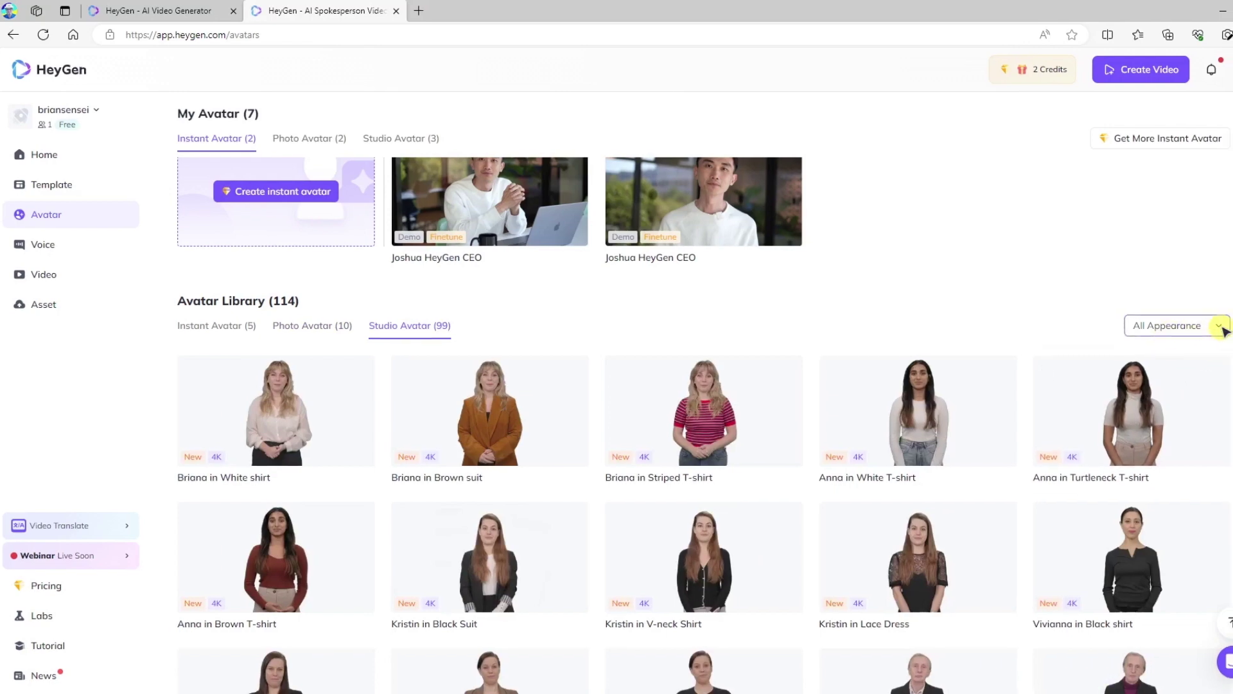
# - Filter Studio Avatars to female, Asian, business-casual, smart-casual and casual looks
pyautogui.click(1225, 327)
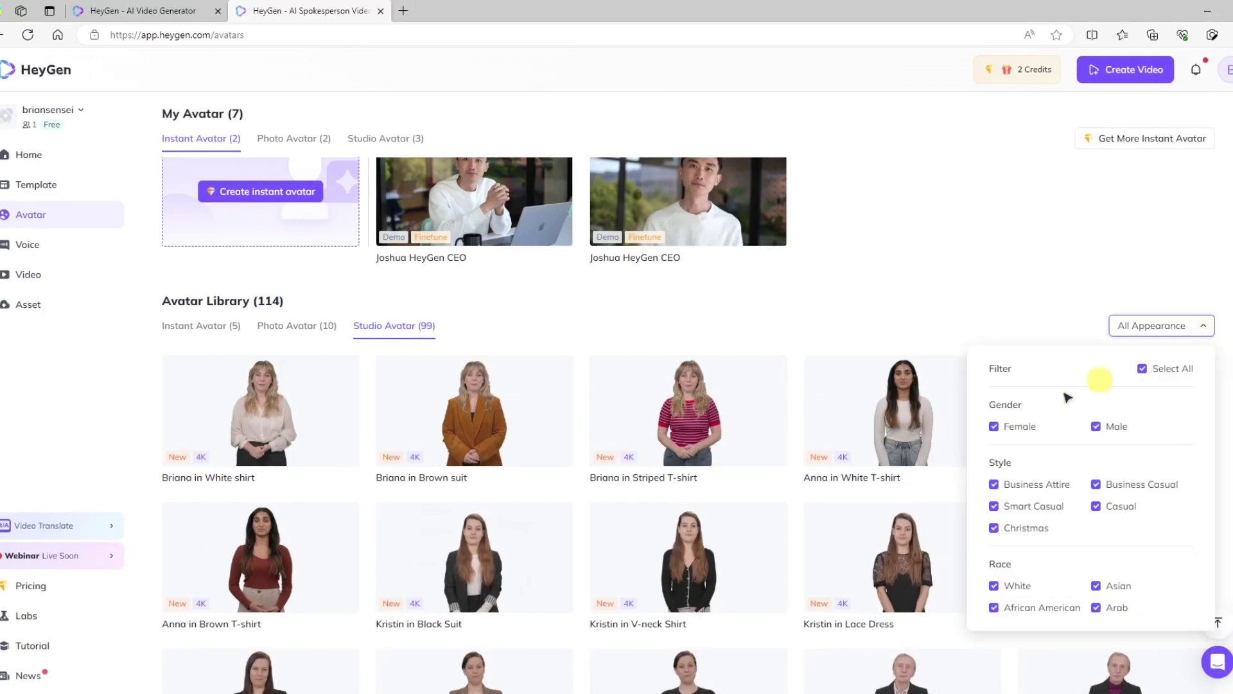
pyautogui.click(993, 426)
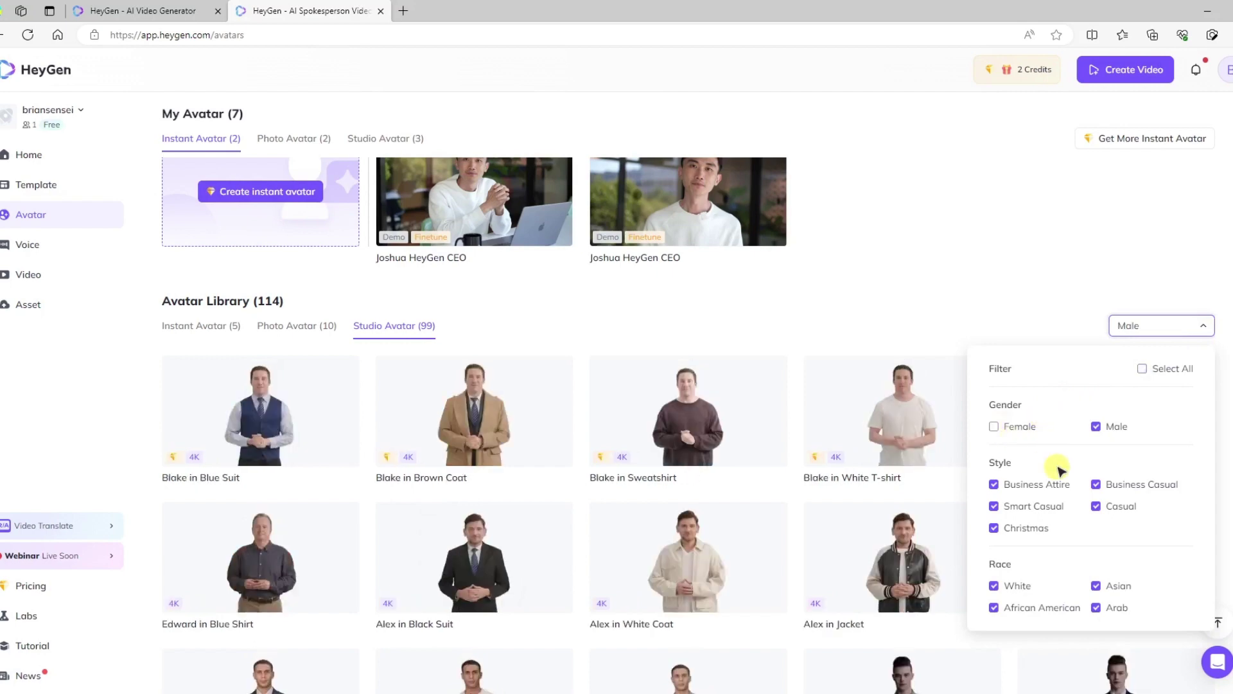
pyautogui.click(994, 527)
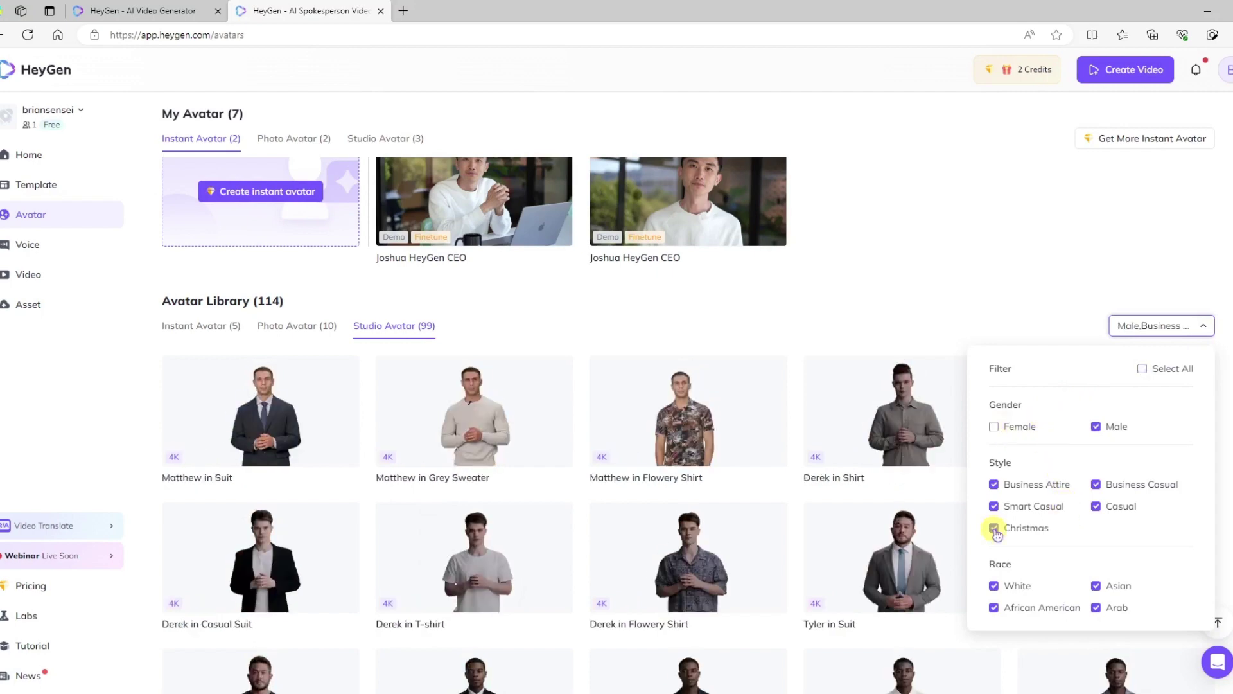
pyautogui.click(994, 484)
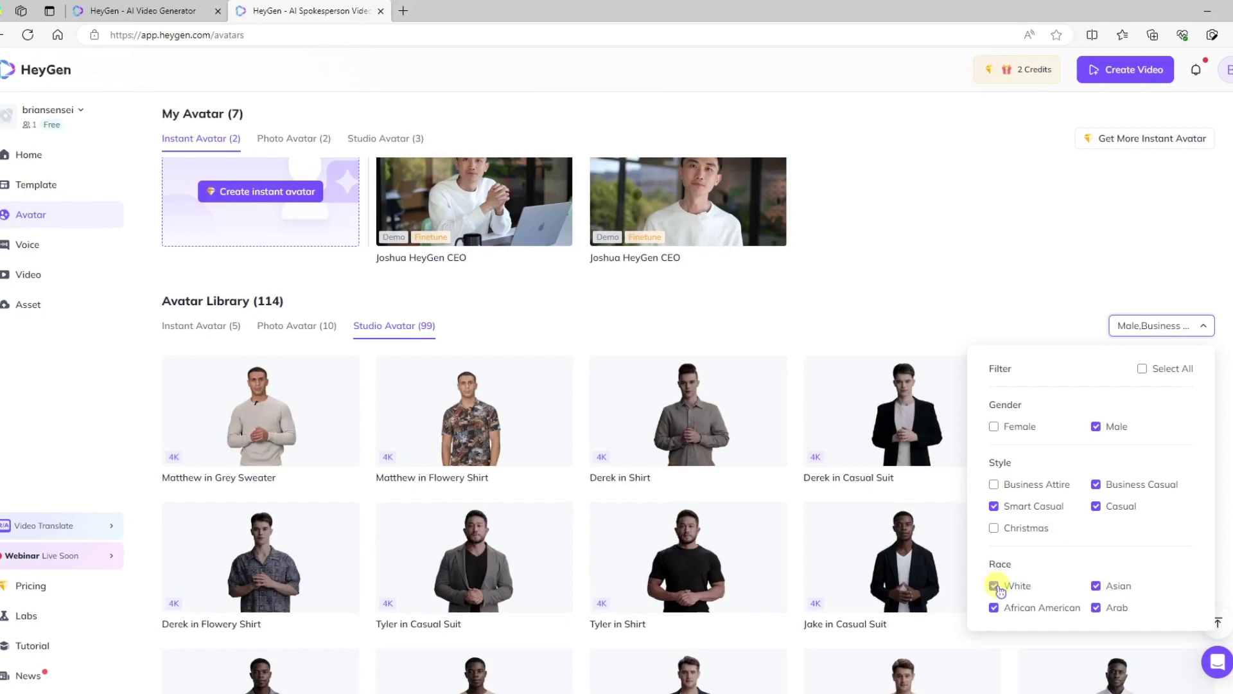
pyautogui.click(994, 586)
pyautogui.click(994, 607)
pyautogui.click(1096, 608)
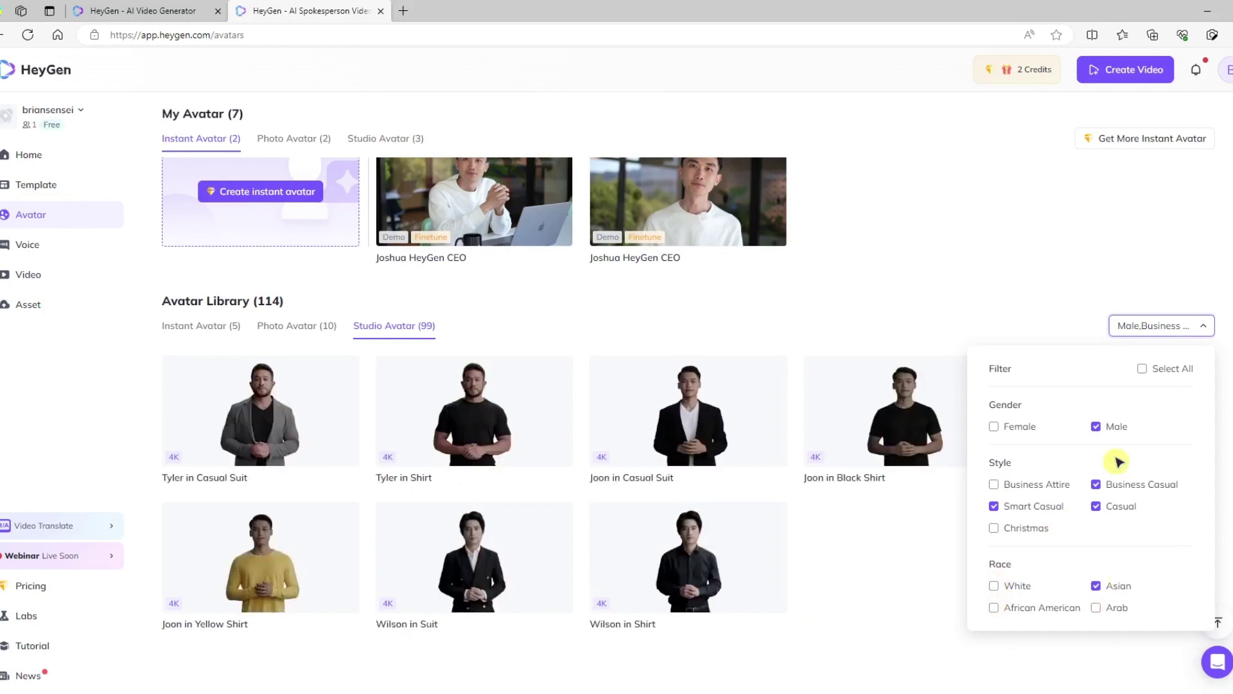
pyautogui.click(1095, 426)
pyautogui.click(994, 427)
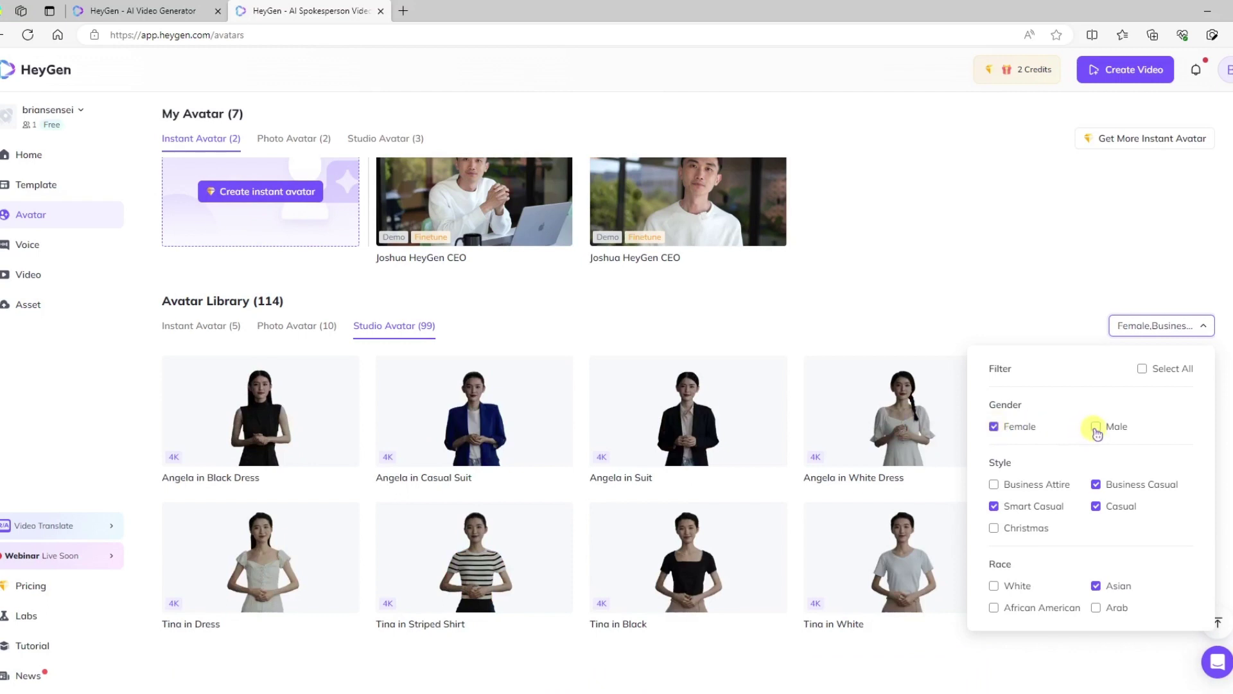
pyautogui.click(1044, 274)
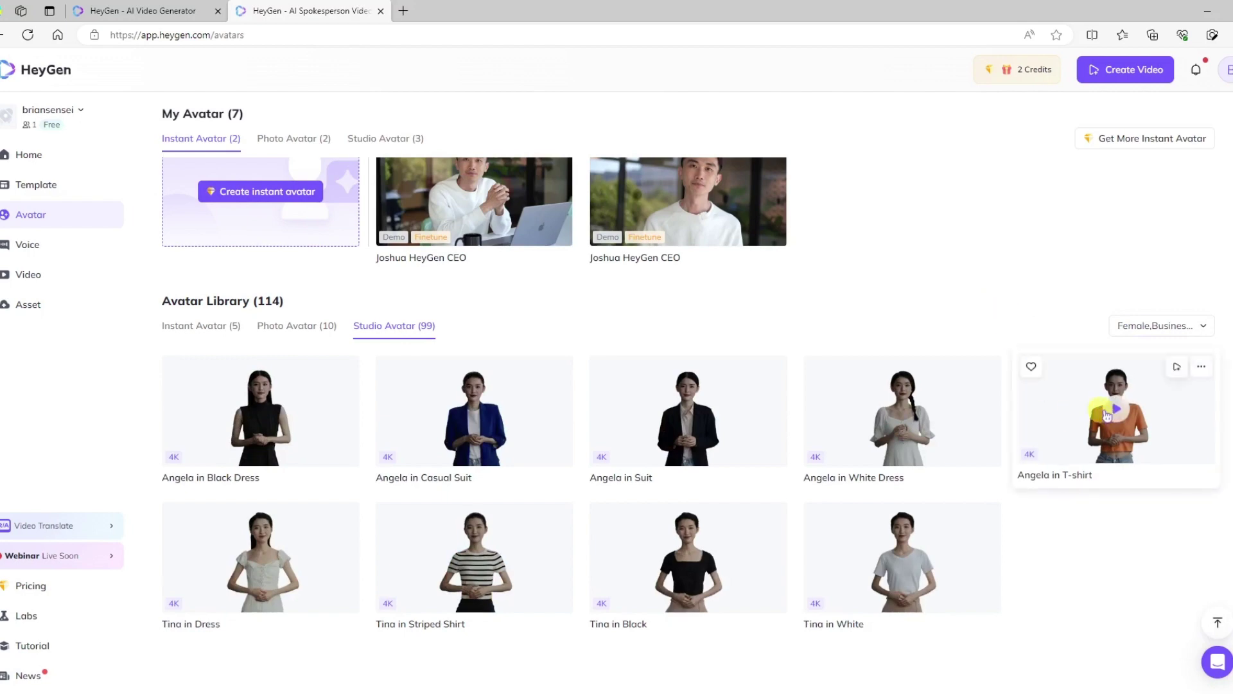
# - Preview the 'Angela in T-shirt' avatar's clip, then open it in Avatar Editing
pyautogui.click(1140, 436)
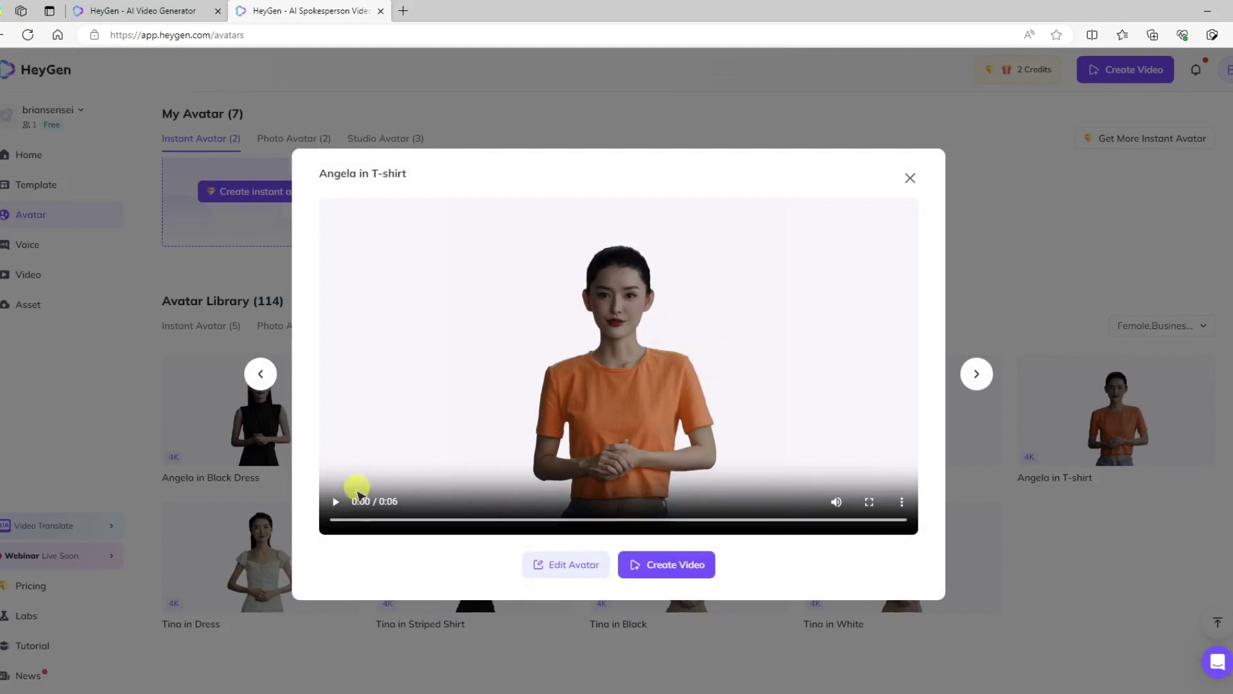
pyautogui.click(336, 503)
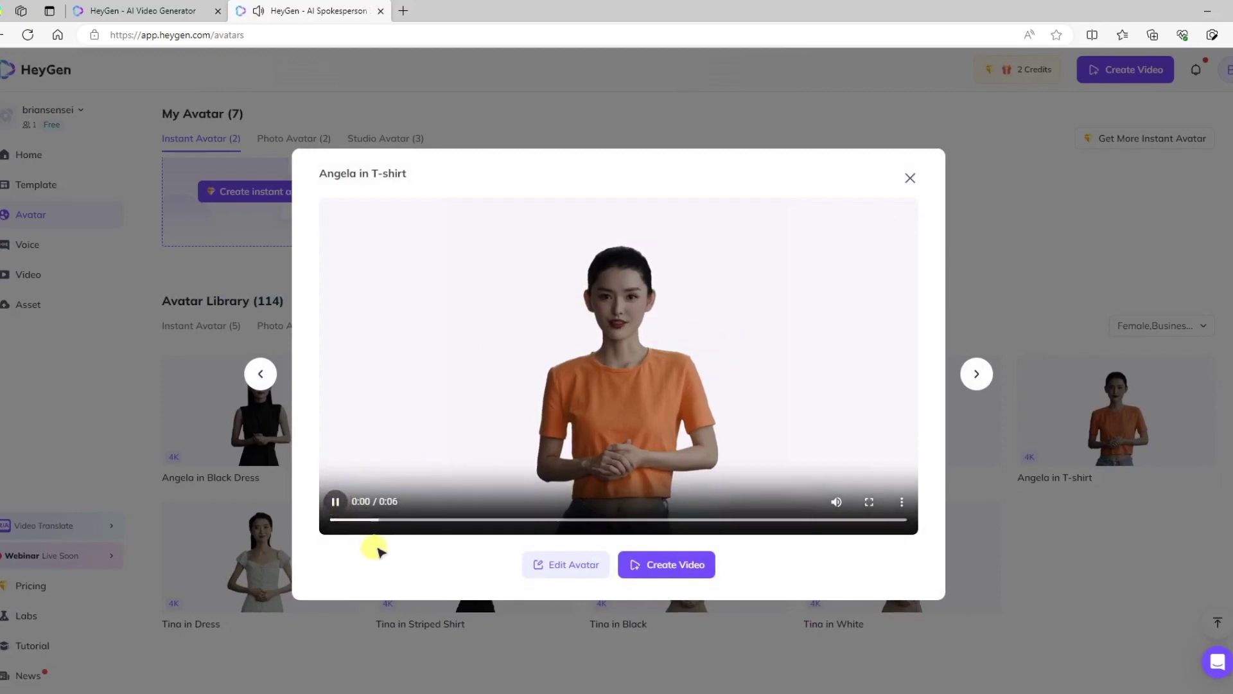
pyautogui.click(335, 500)
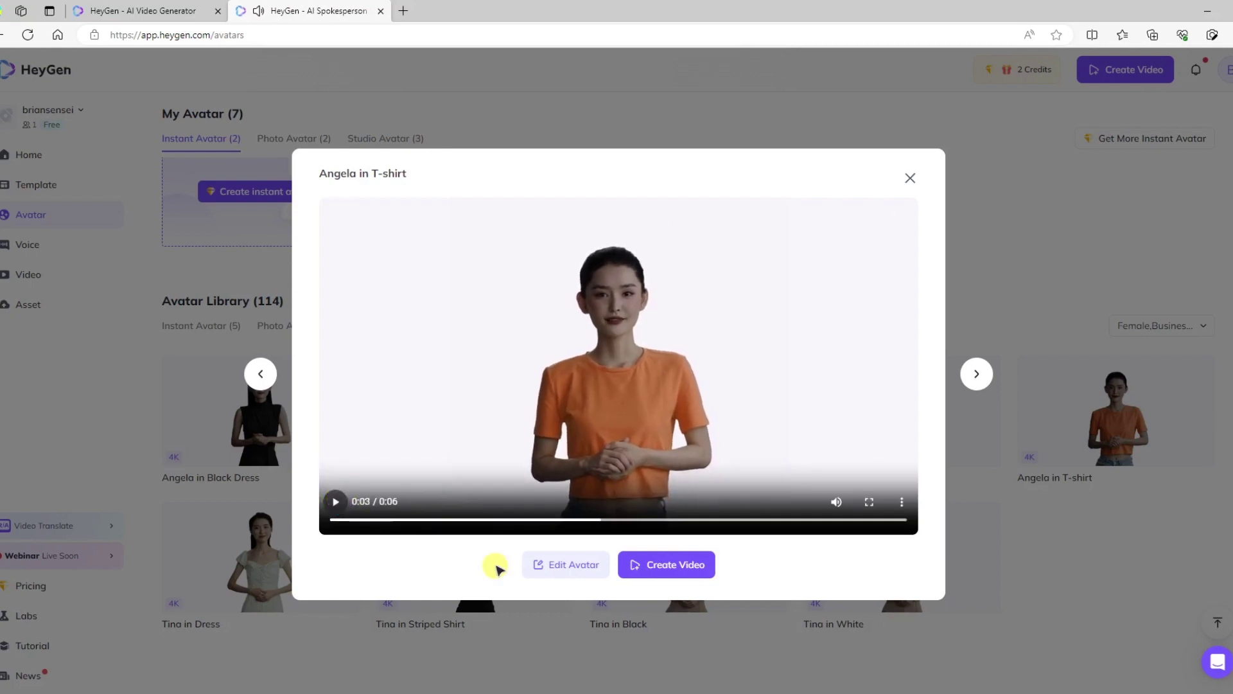
pyautogui.click(555, 569)
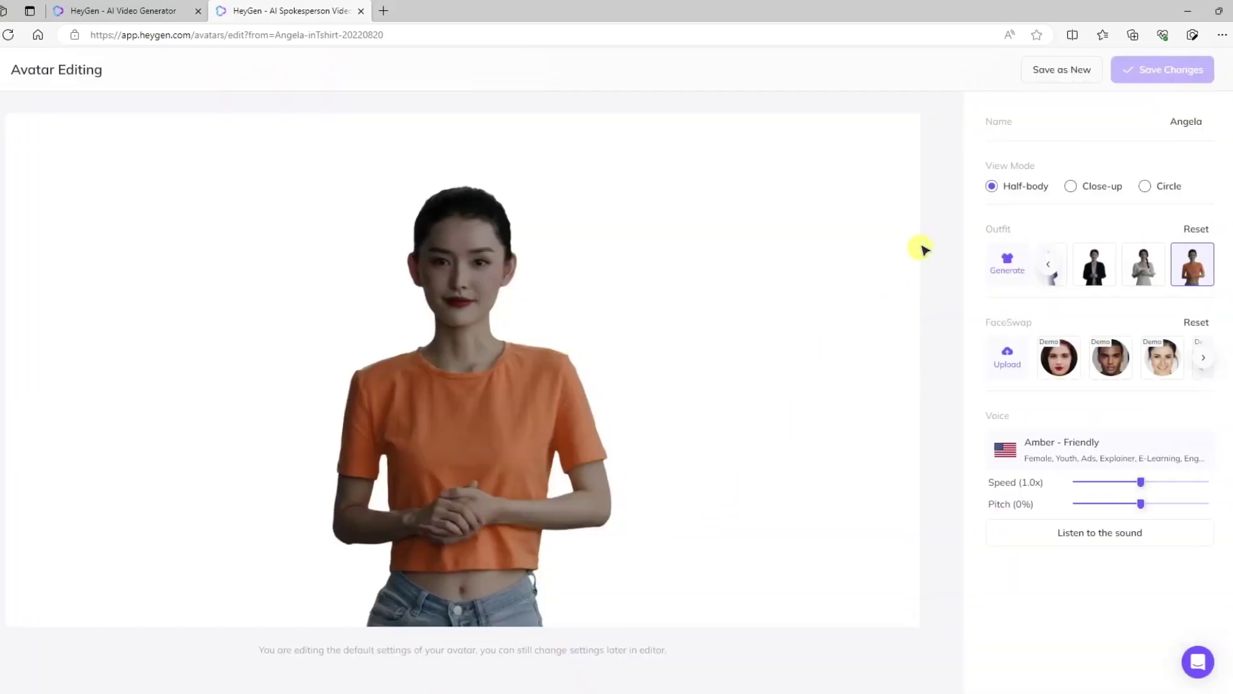
pyautogui.click(1071, 189)
pyautogui.click(1140, 188)
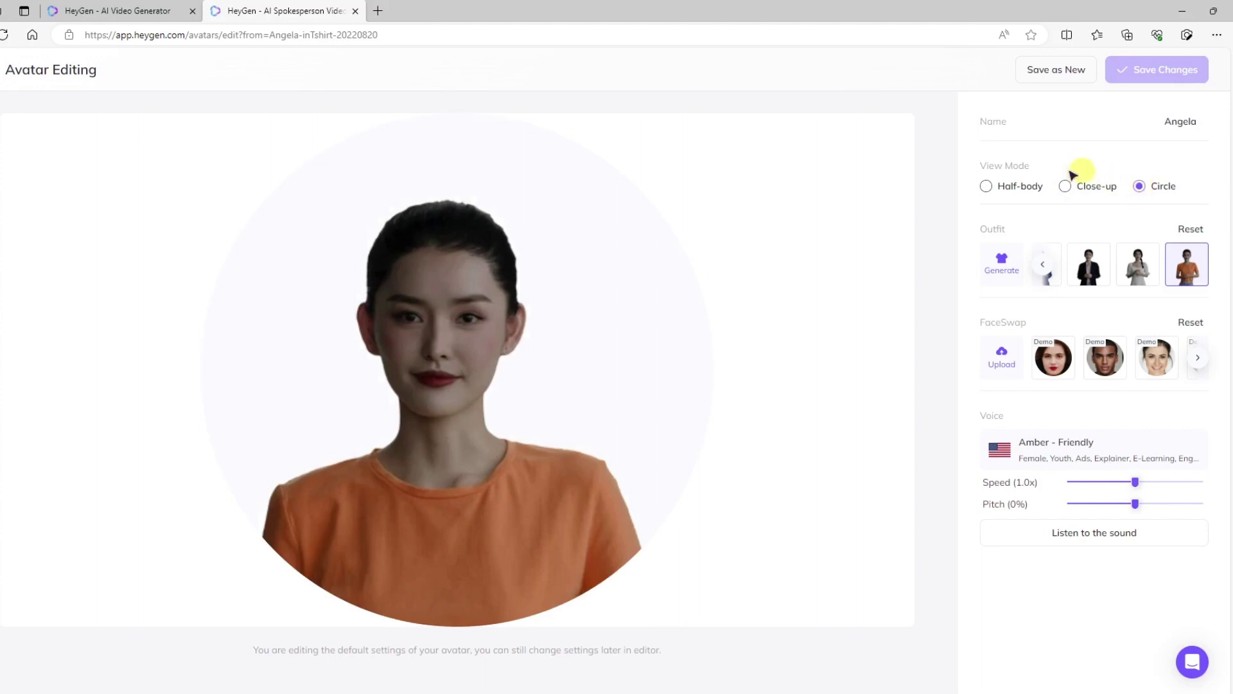
pyautogui.click(988, 189)
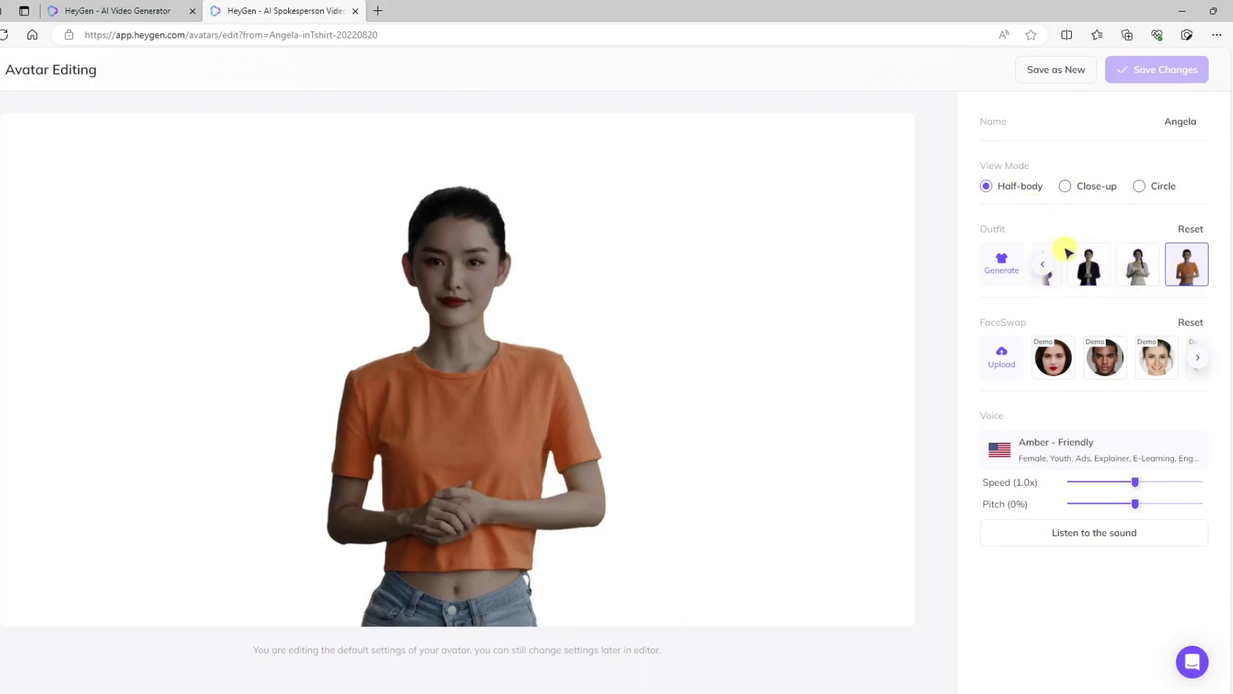
# - Ask the AI Outfit generator for an 'outfit that a rockstar would wear'
pyautogui.click(1002, 266)
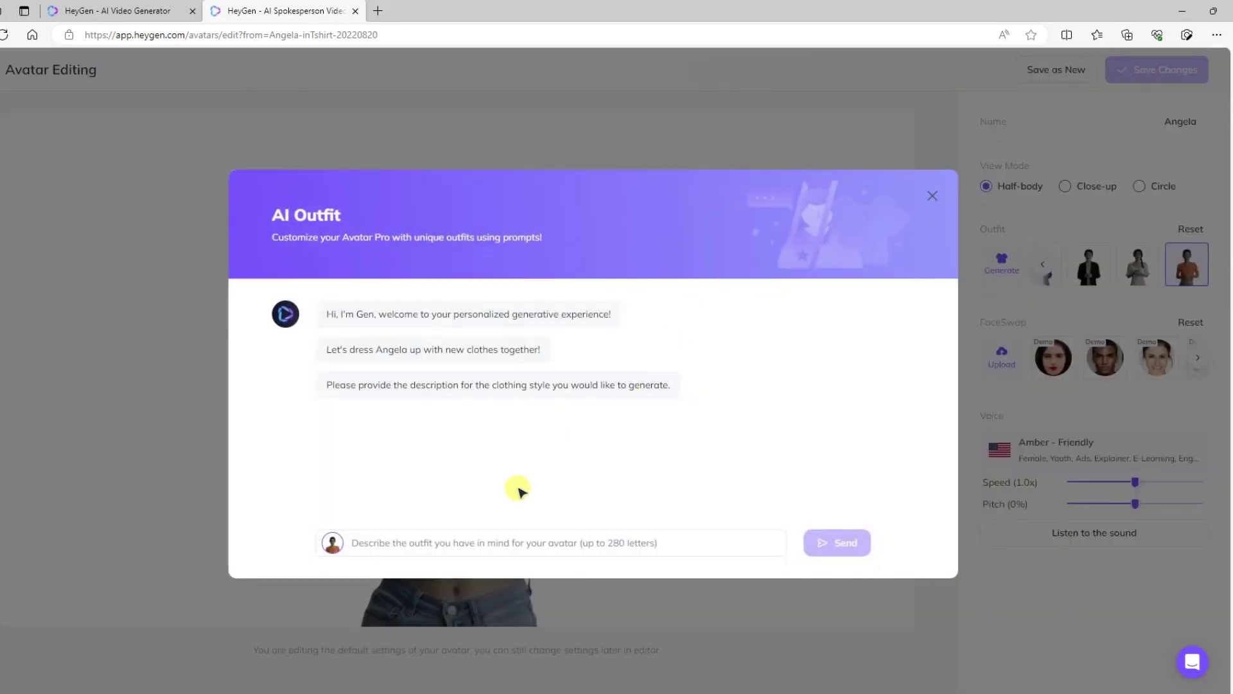
pyautogui.click(469, 541)
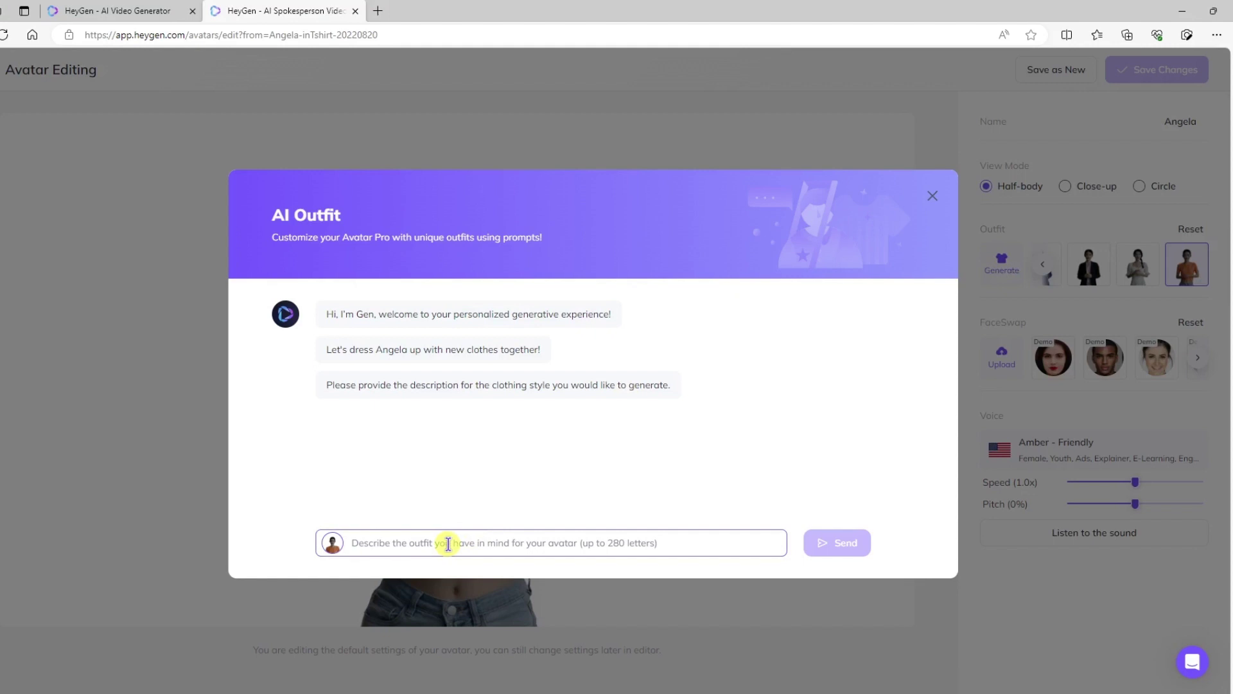
pyautogui.write('outfit that a rockstar would wear')
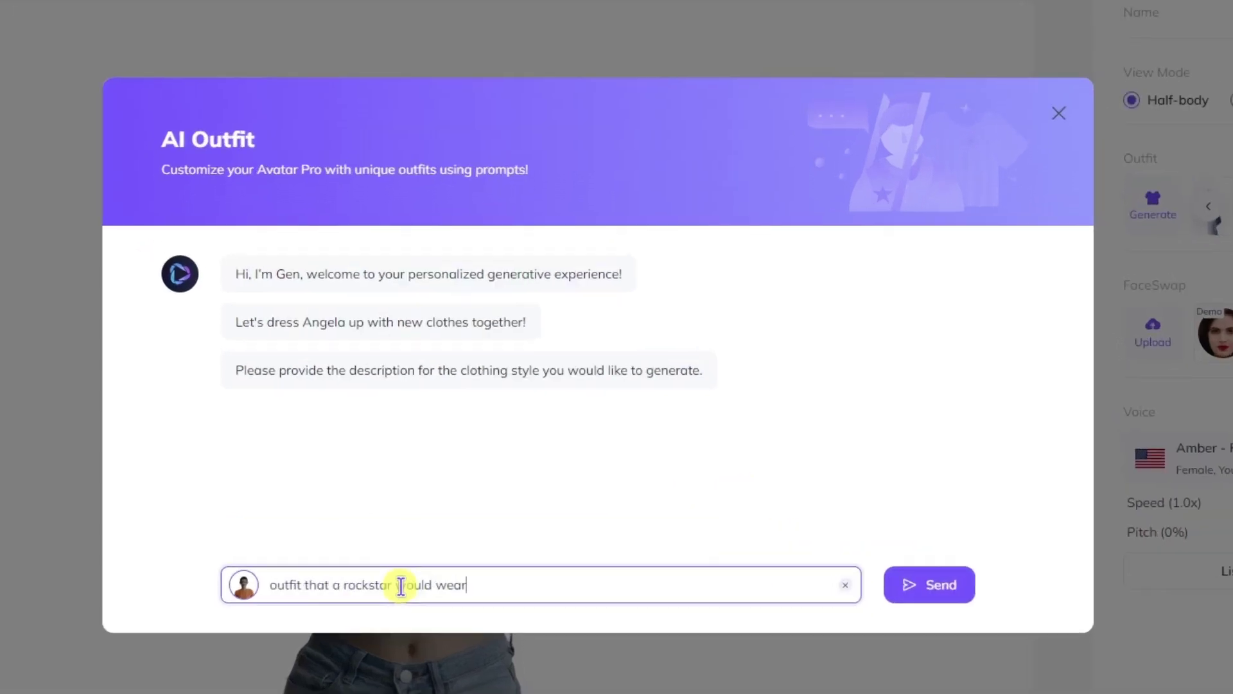
pyautogui.press('Return')
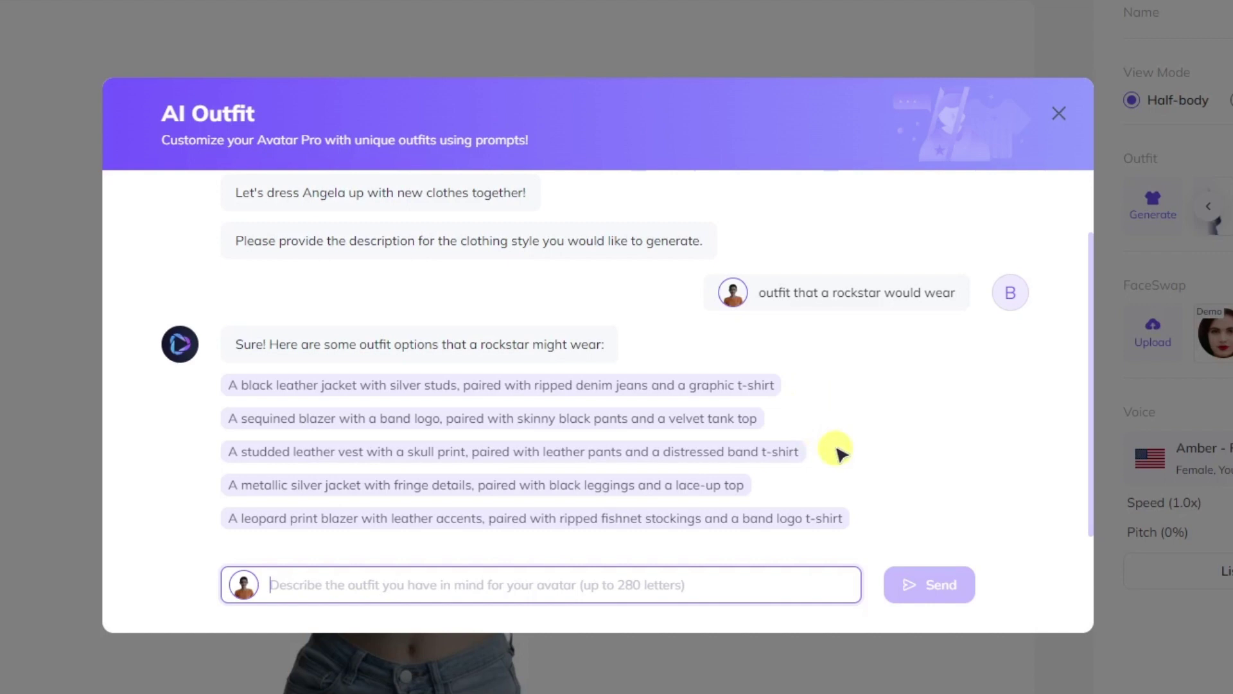
# - Generate the studded leather vest outfit and keep only the first, silver-studded black result
pyautogui.click(606, 450)
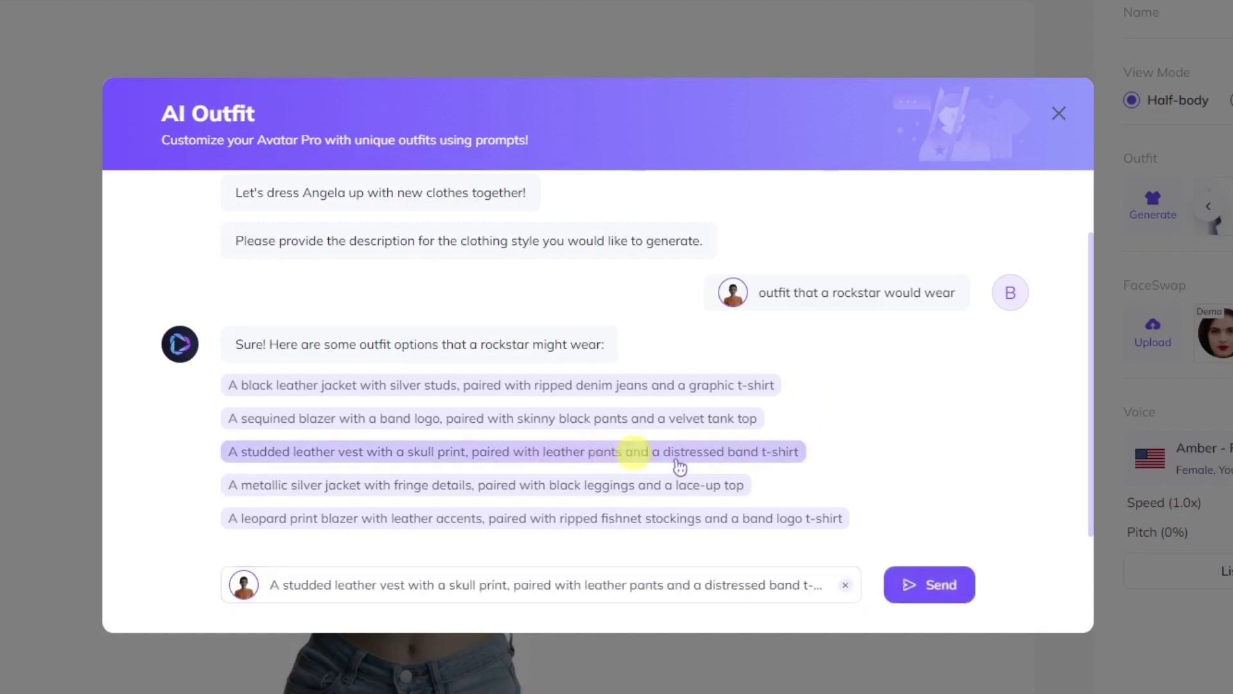
pyautogui.click(938, 596)
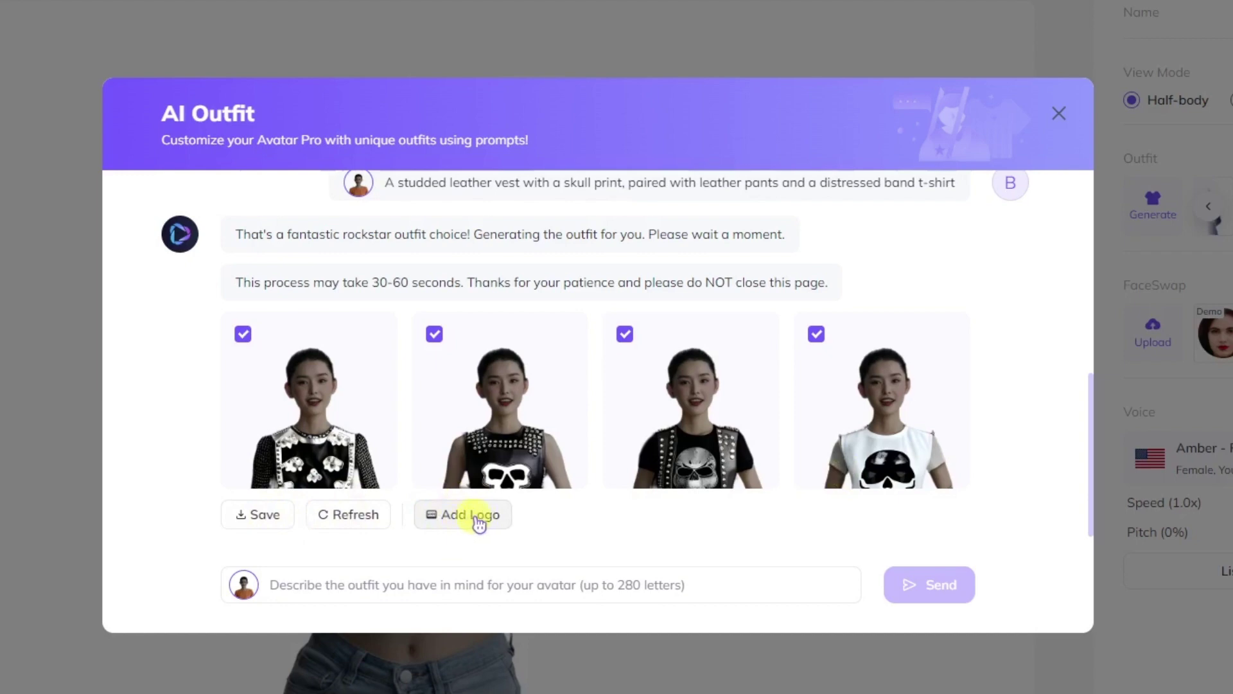
pyautogui.click(435, 334)
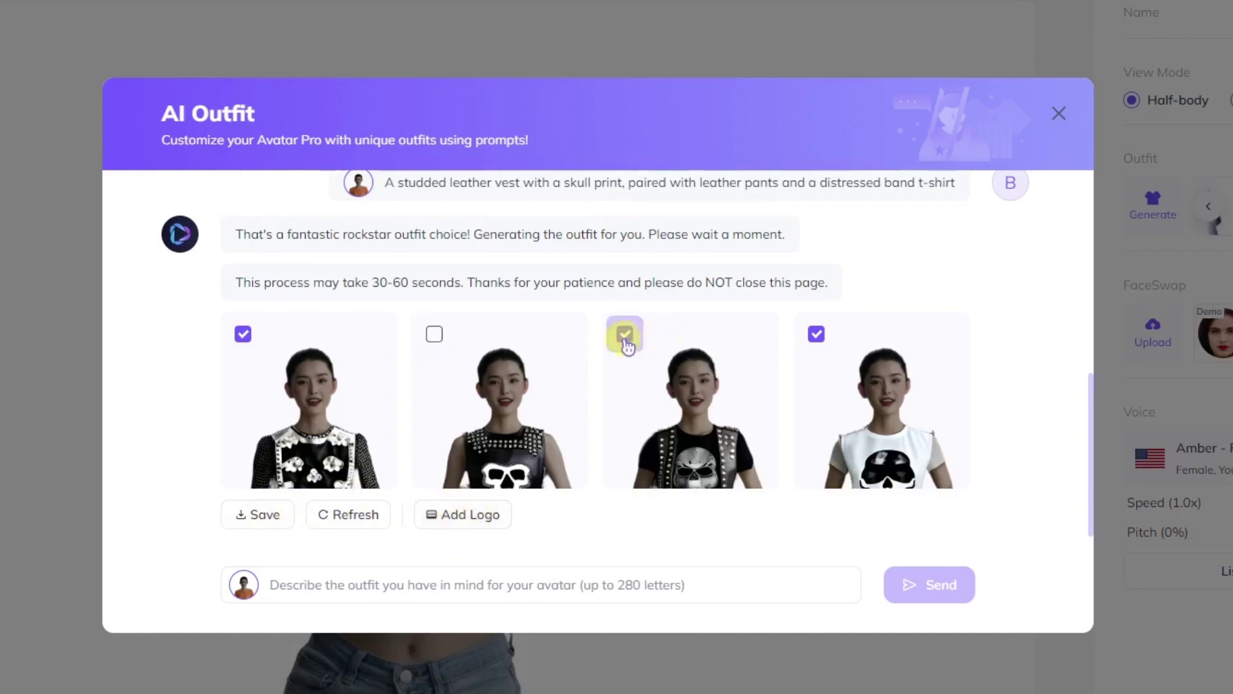
pyautogui.click(625, 334)
pyautogui.click(817, 335)
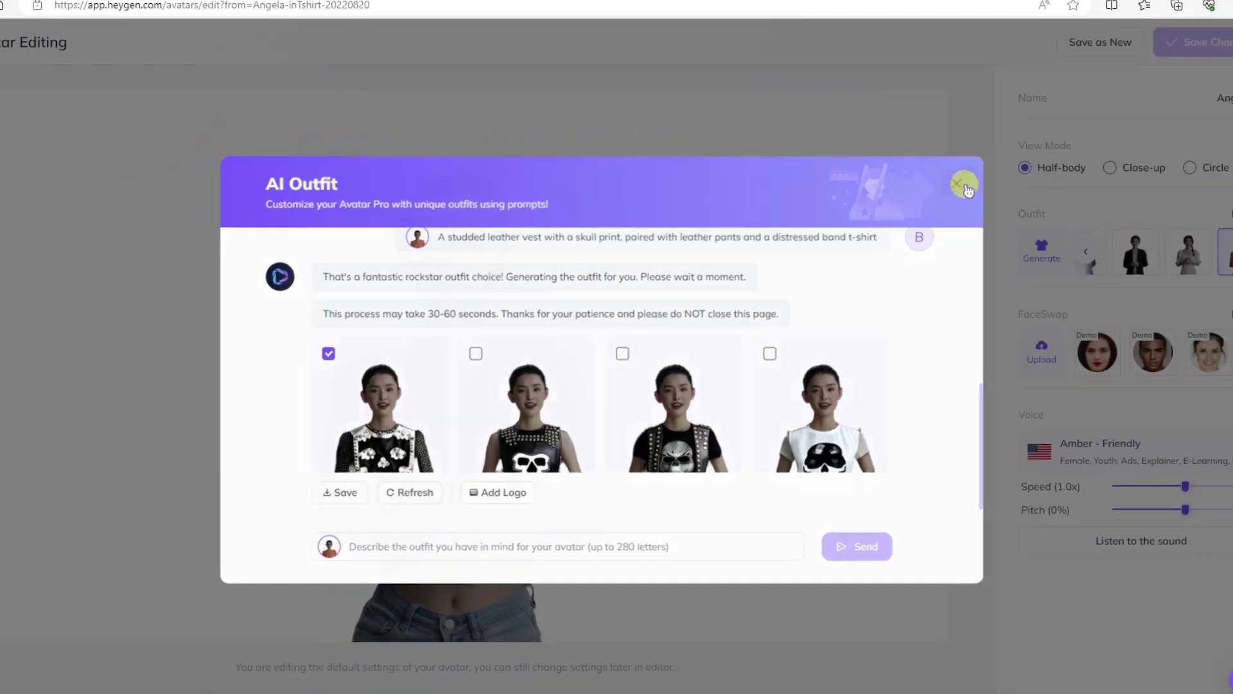
pyautogui.click(964, 186)
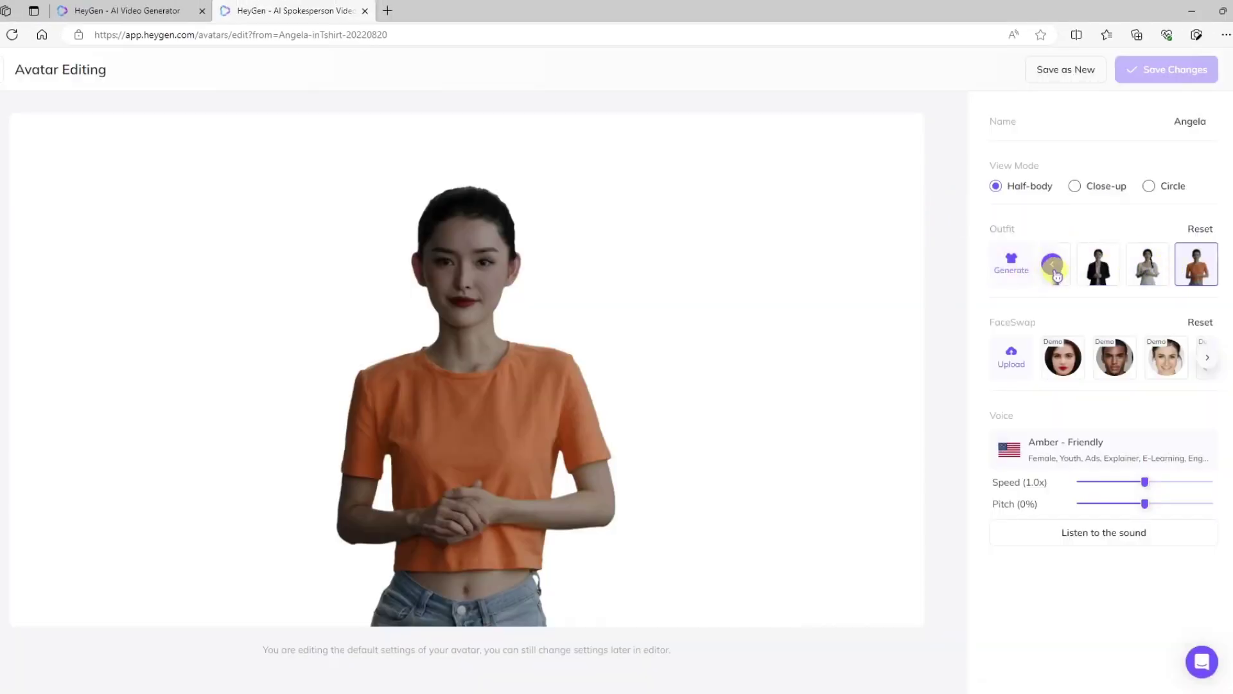
pyautogui.click(1054, 266)
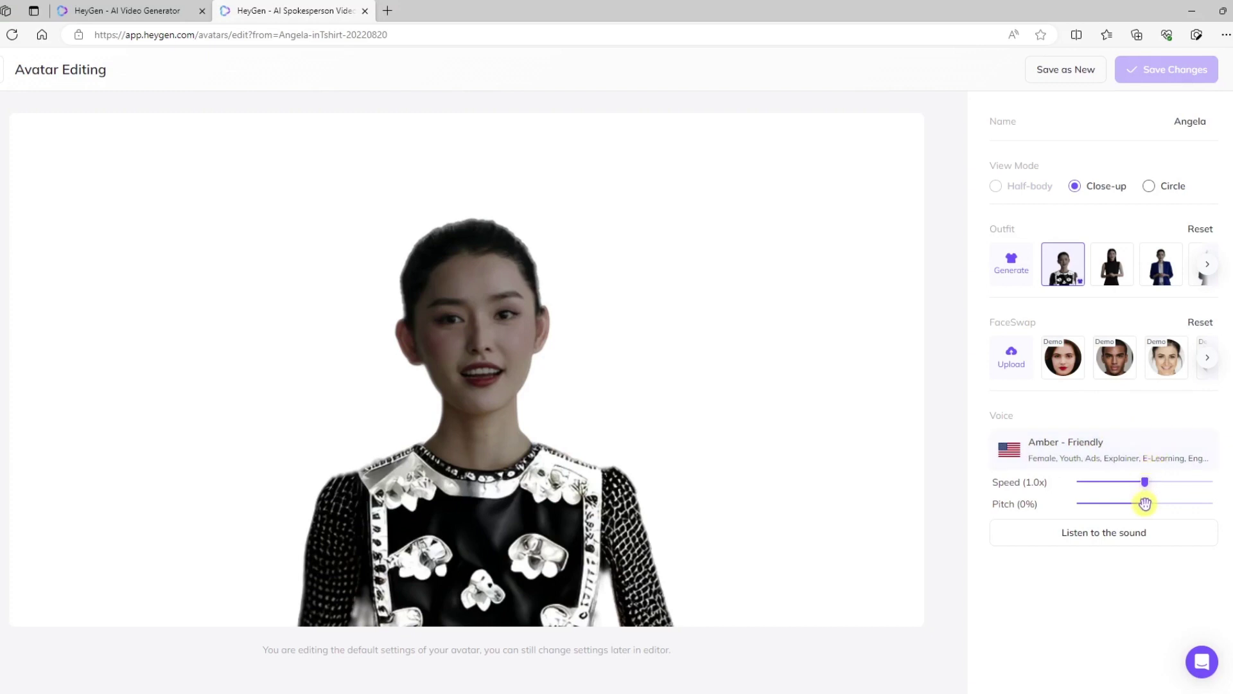
pyautogui.moveTo(1145, 503); pyautogui.dragTo(1117, 503)
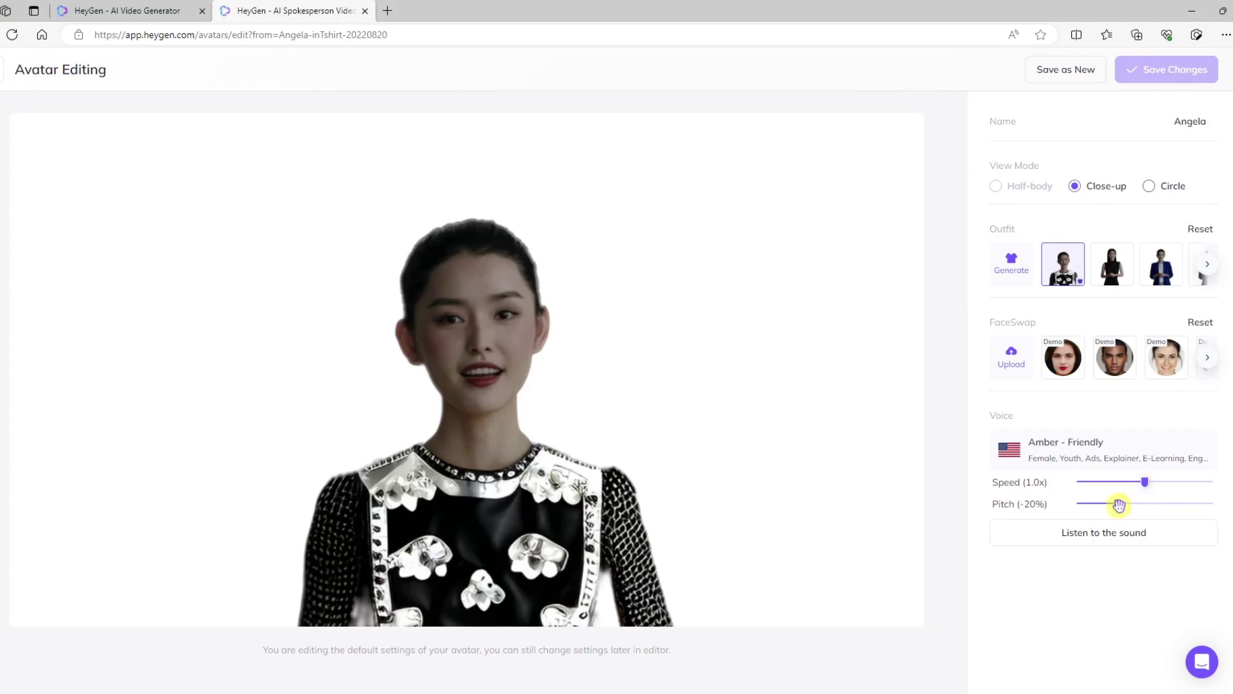
pyautogui.click(1095, 533)
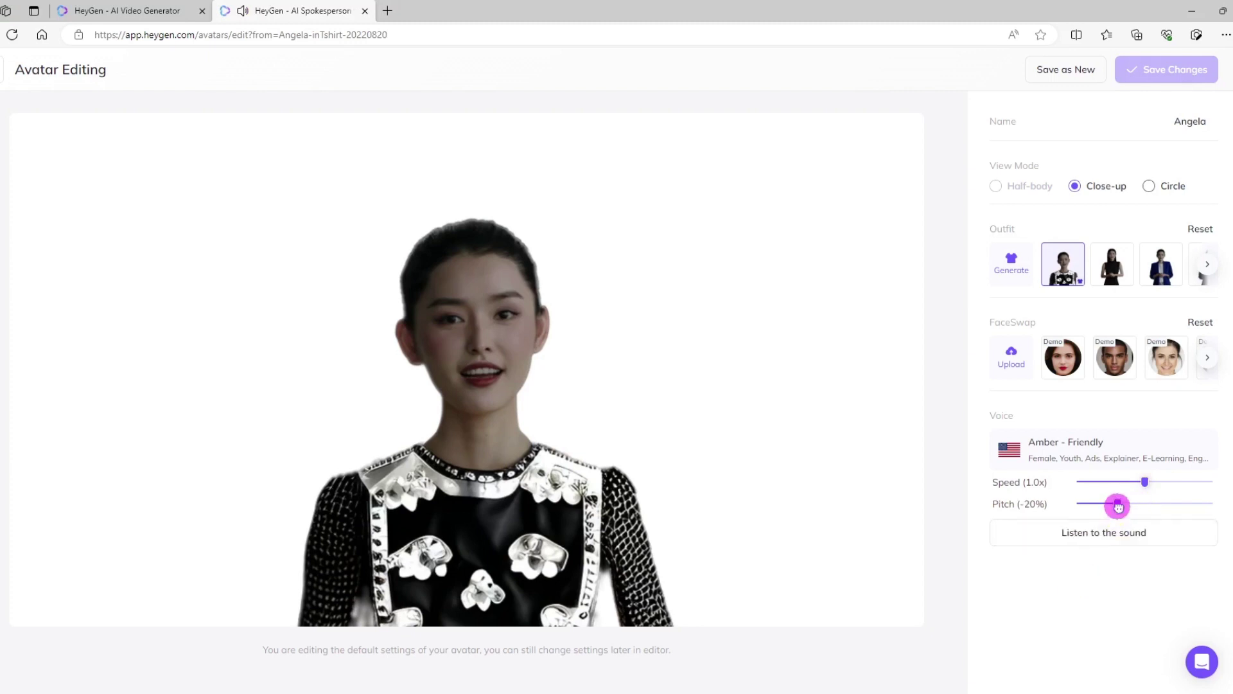
pyautogui.moveTo(1118, 503); pyautogui.dragTo(1145, 504)
pyautogui.click(1113, 533)
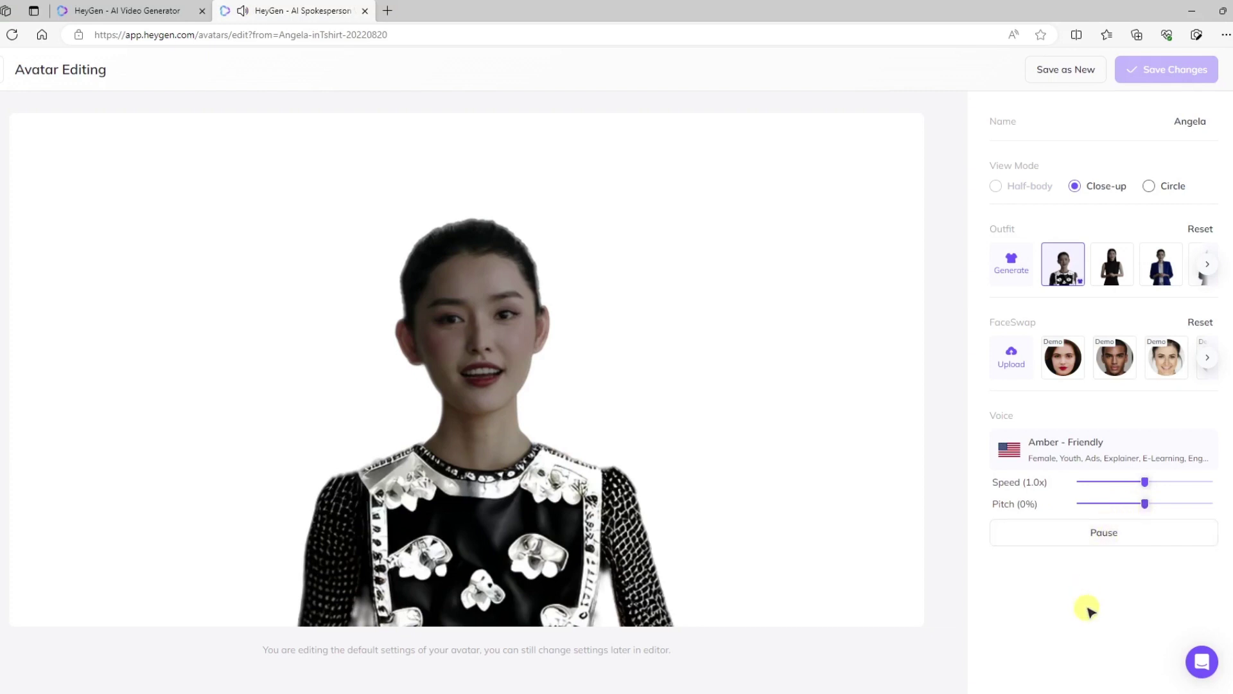
# - Sample the Jenny, Scarlett and Sara voices, then set Angela's voice to Sara - Cheerful
pyautogui.click(1120, 455)
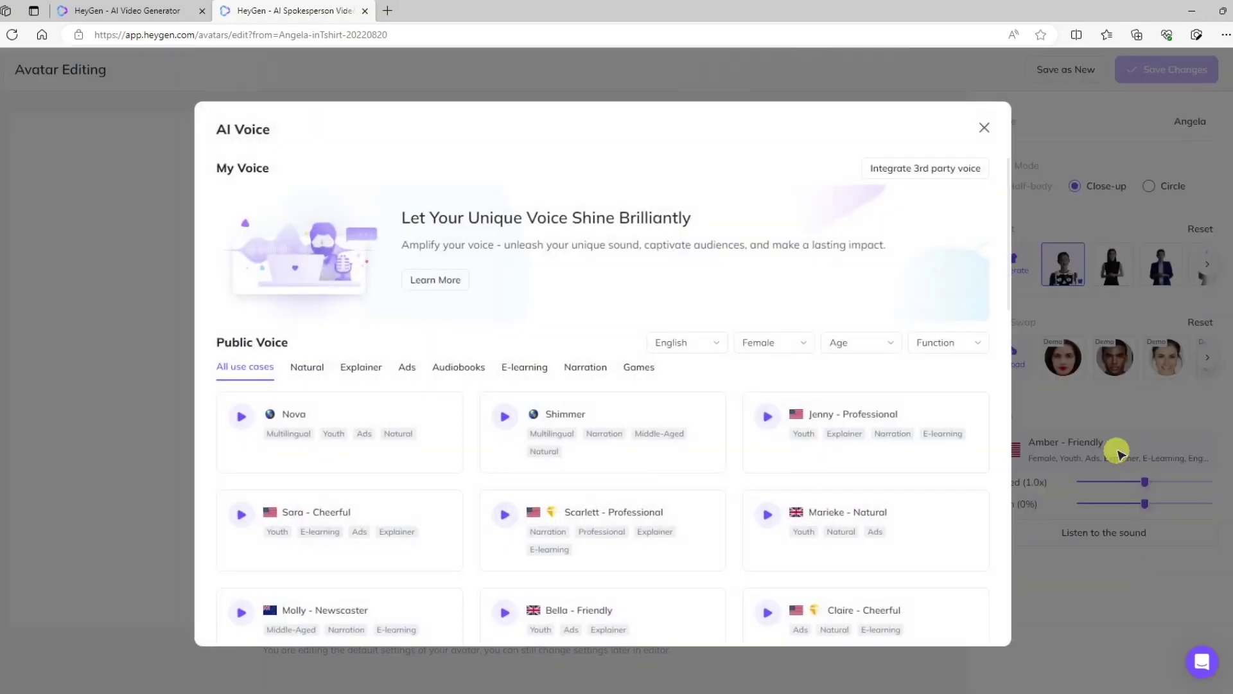
pyautogui.click(770, 421)
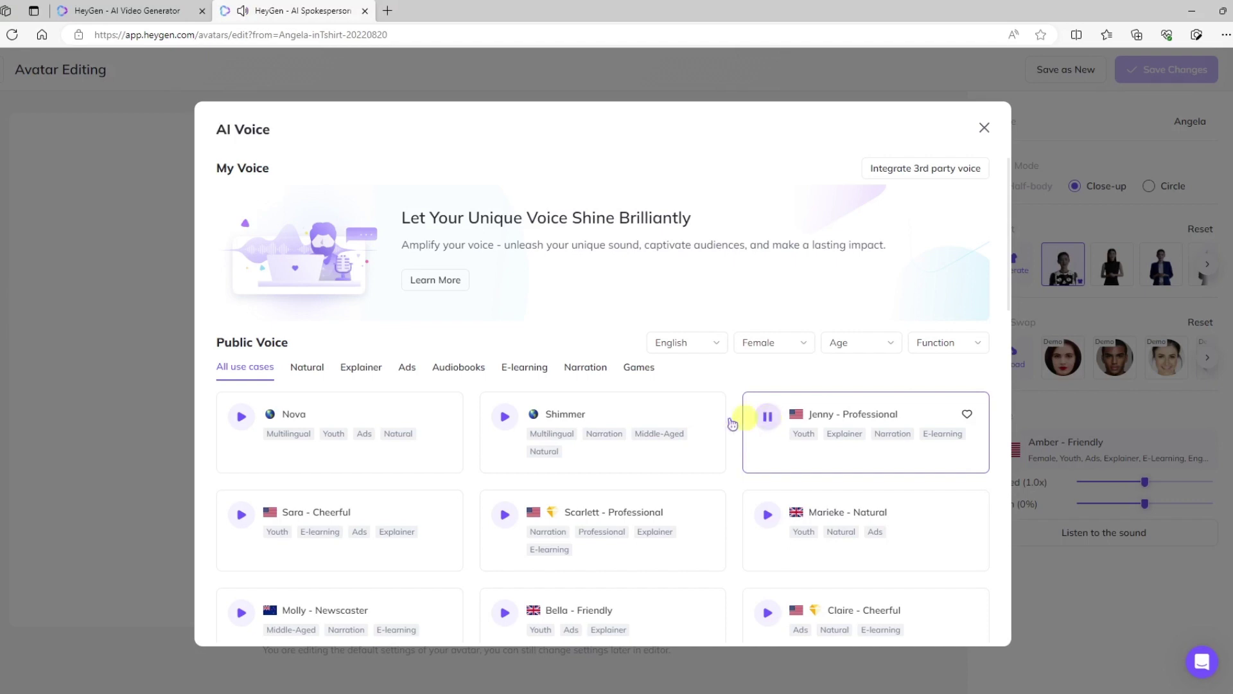
pyautogui.click(505, 517)
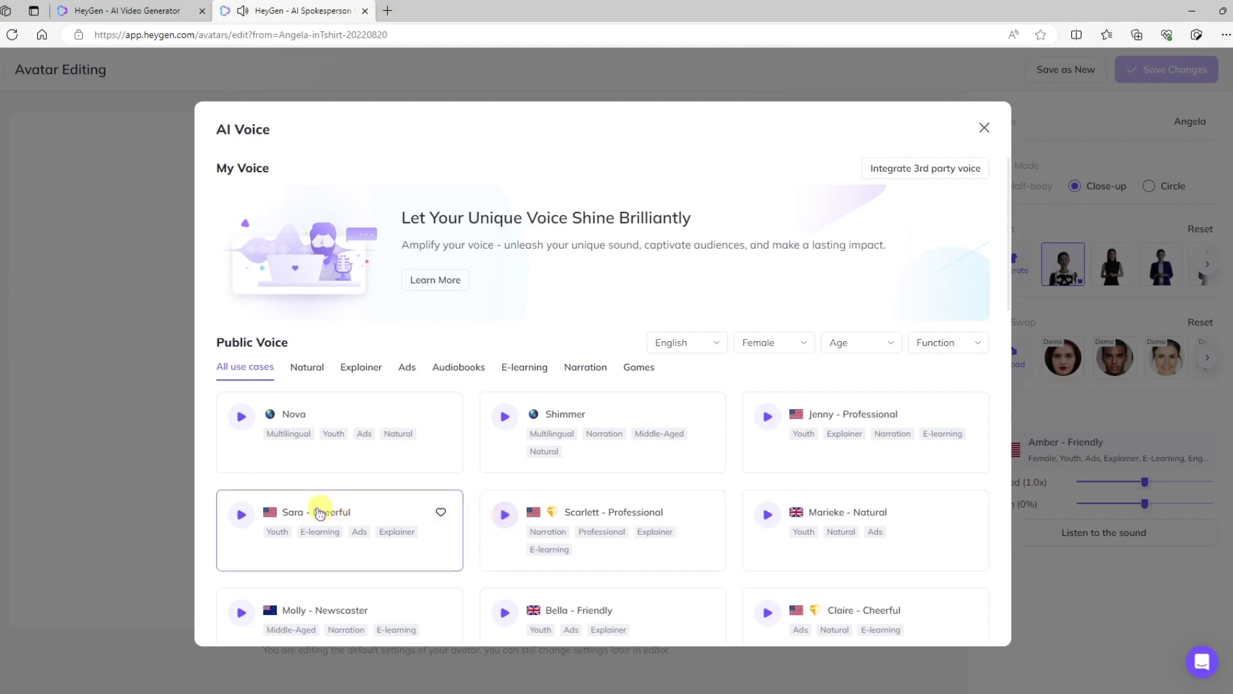
pyautogui.click(242, 517)
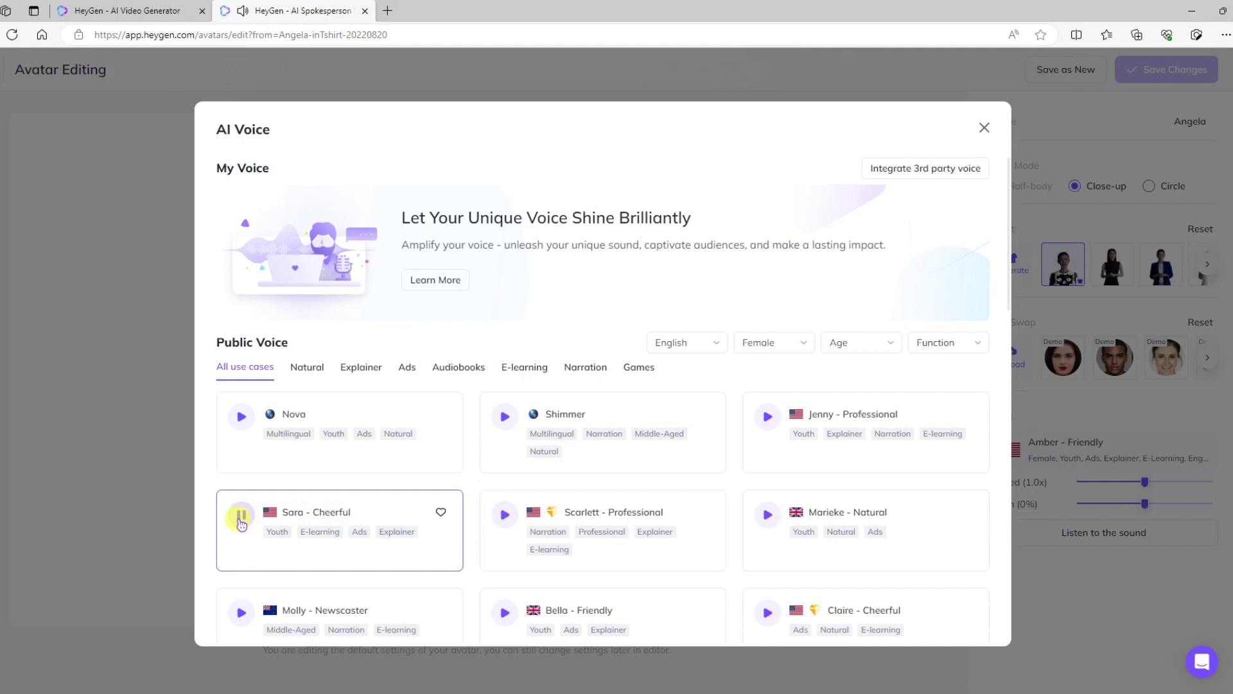
pyautogui.click(414, 514)
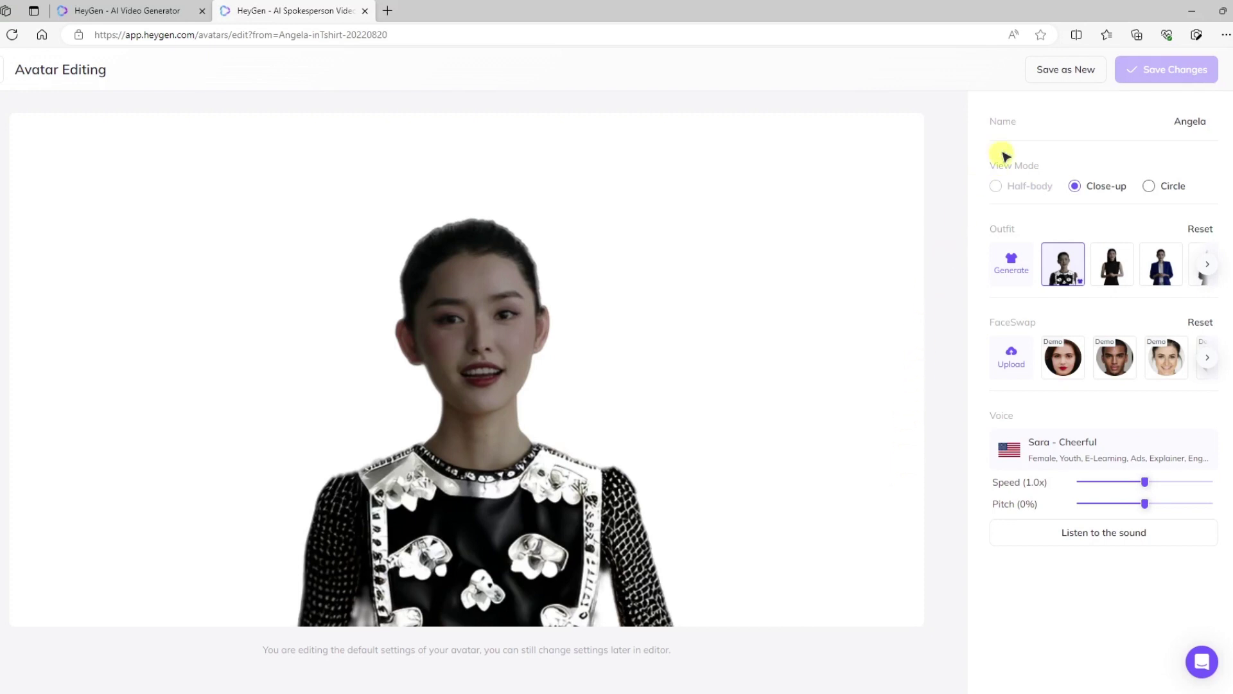
# - Save the edited Angela as a new avatar and start a landscape 1920 x 1080 video with her
pyautogui.click(1066, 74)
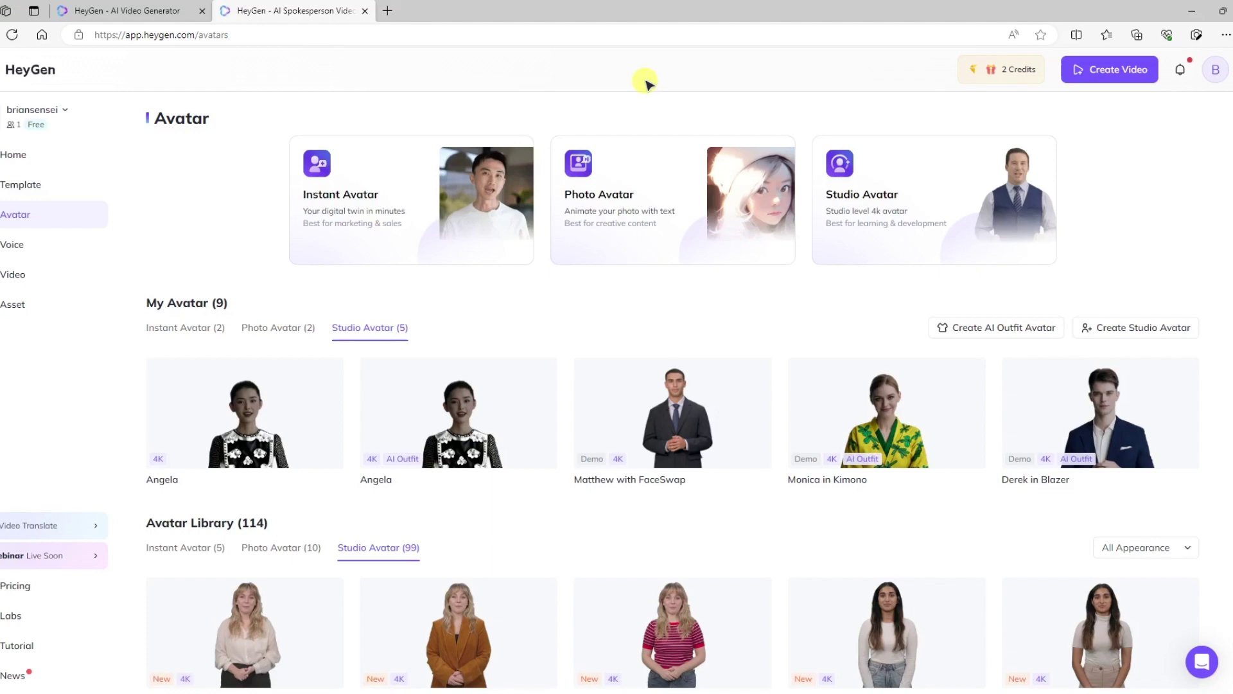
pyautogui.click(258, 418)
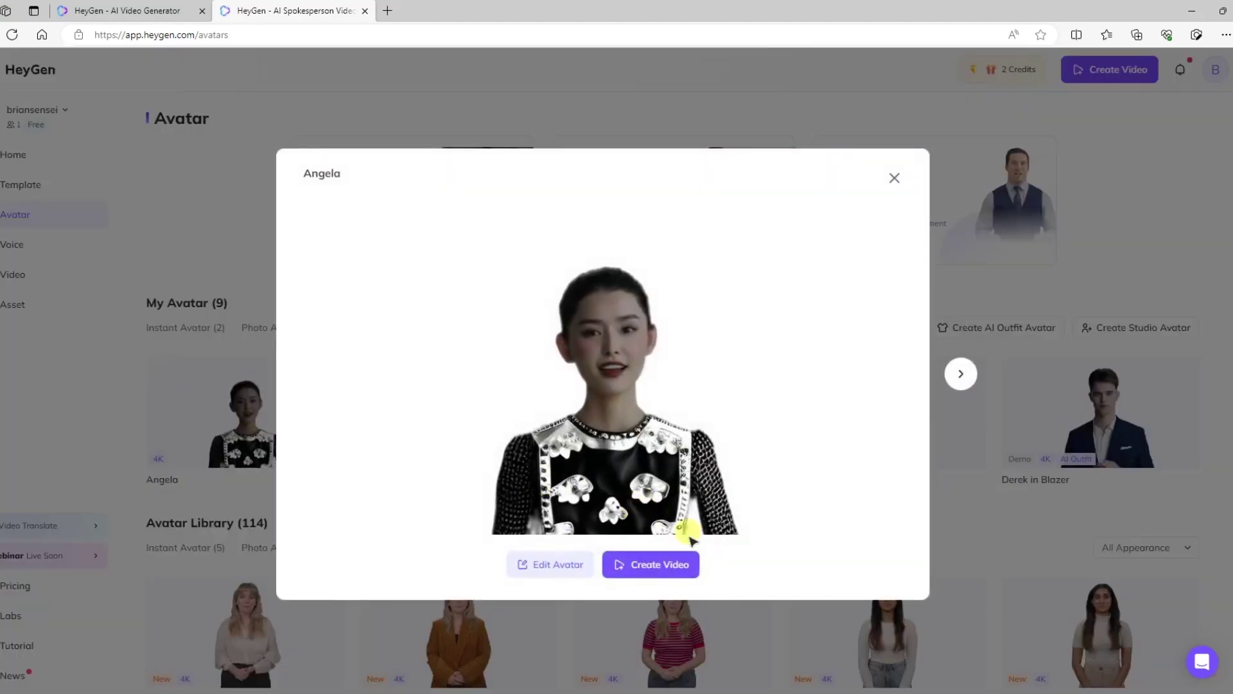
pyautogui.click(625, 573)
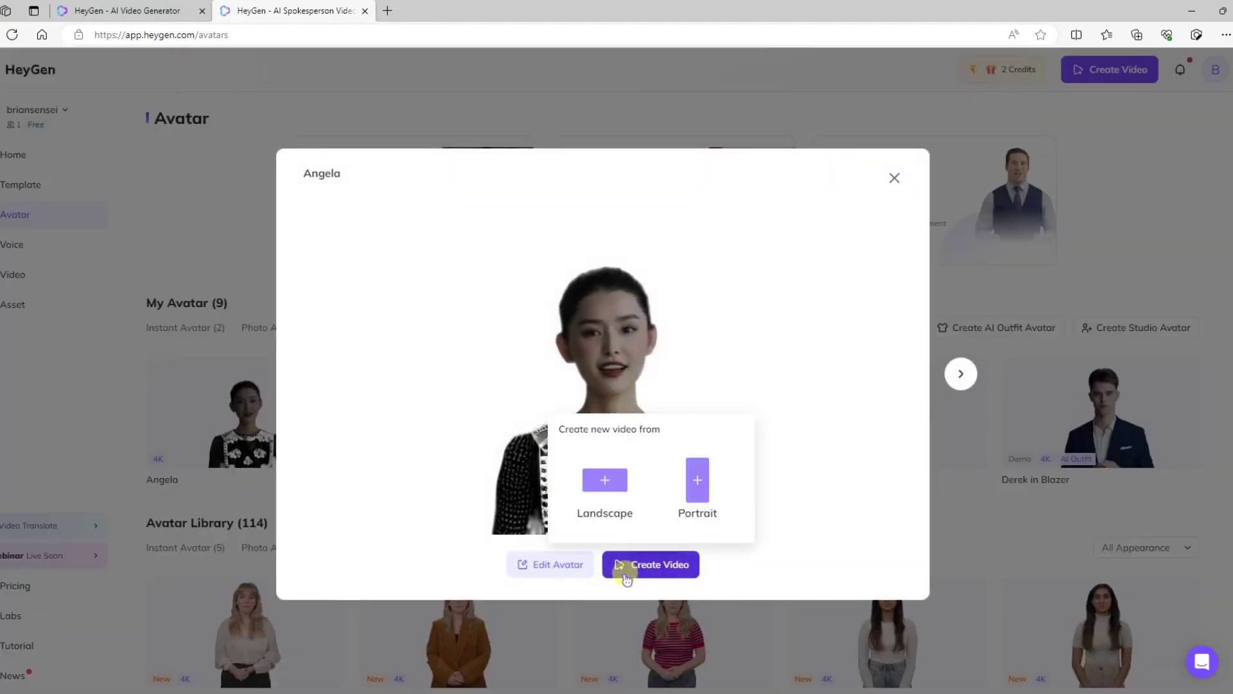
pyautogui.click(628, 484)
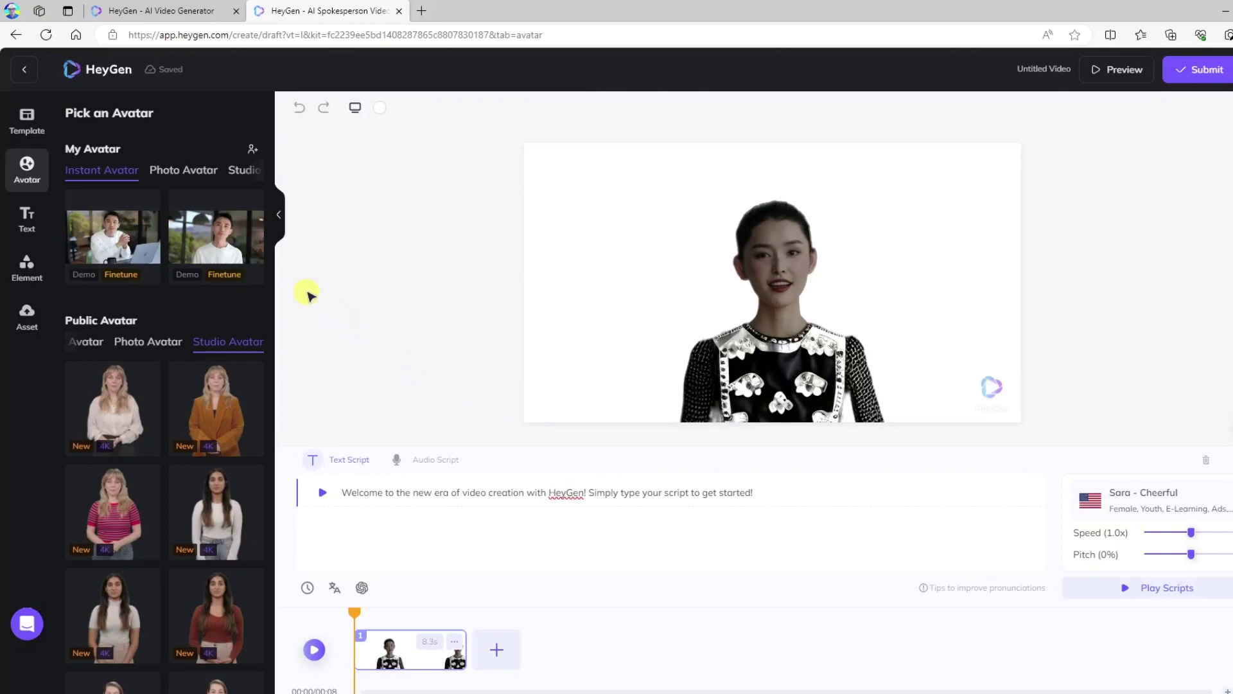
# - Upload 'Brian Sensei's School of Rock background.png' from Downloads into the project's assets
pyautogui.click(28, 217)
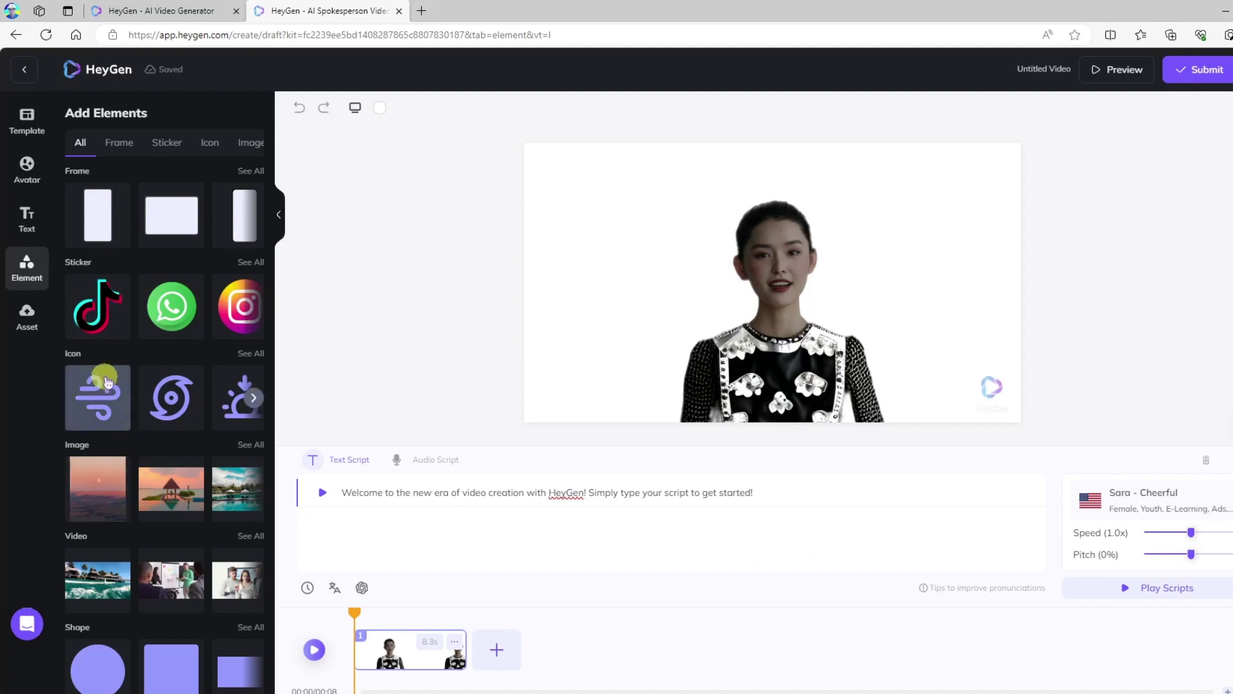
pyautogui.click(25, 325)
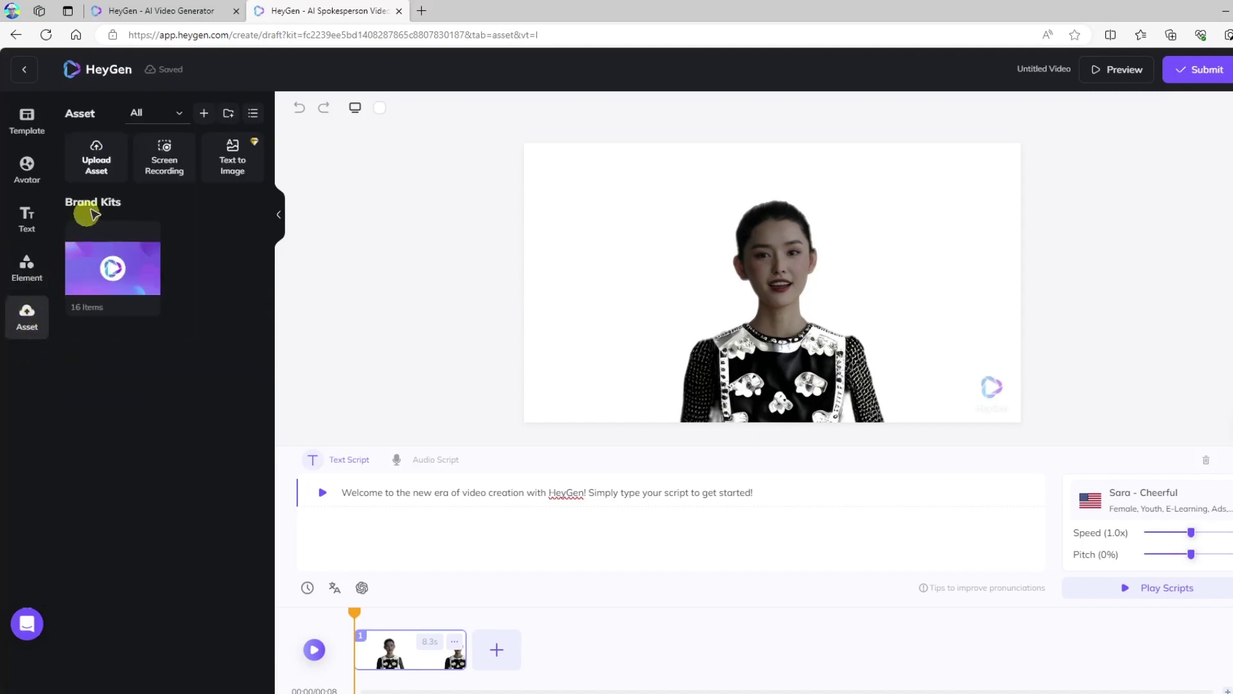
pyautogui.click(99, 166)
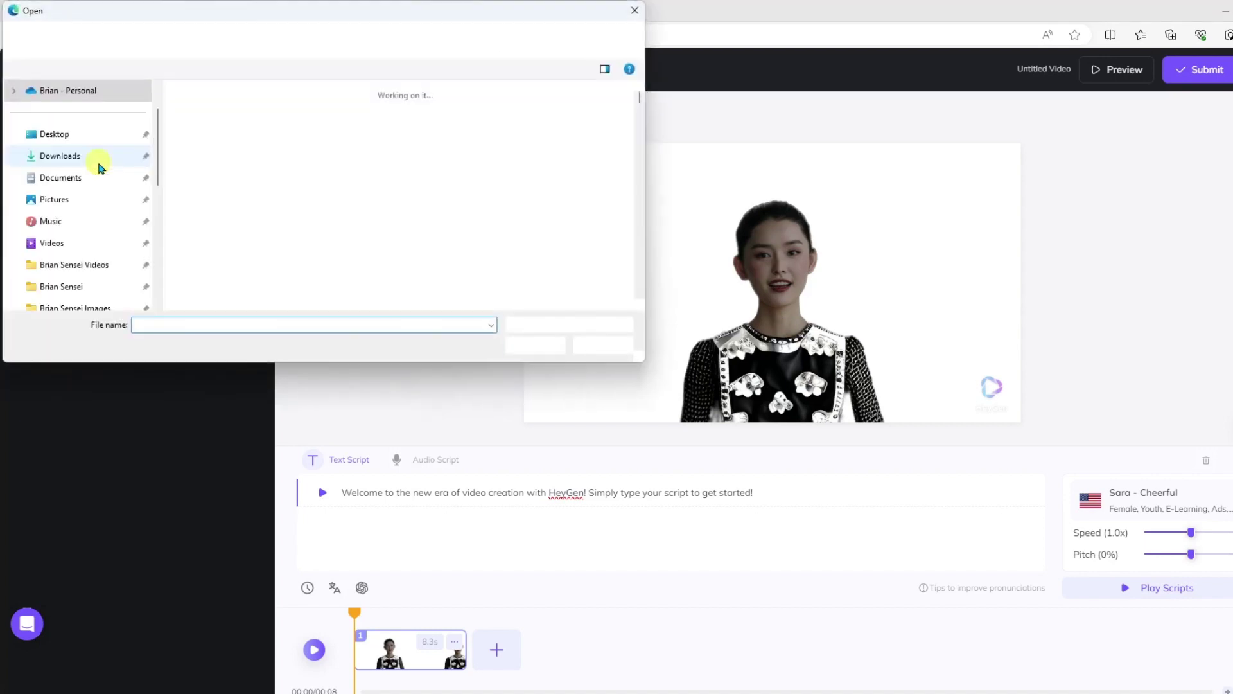
pyautogui.click(100, 165)
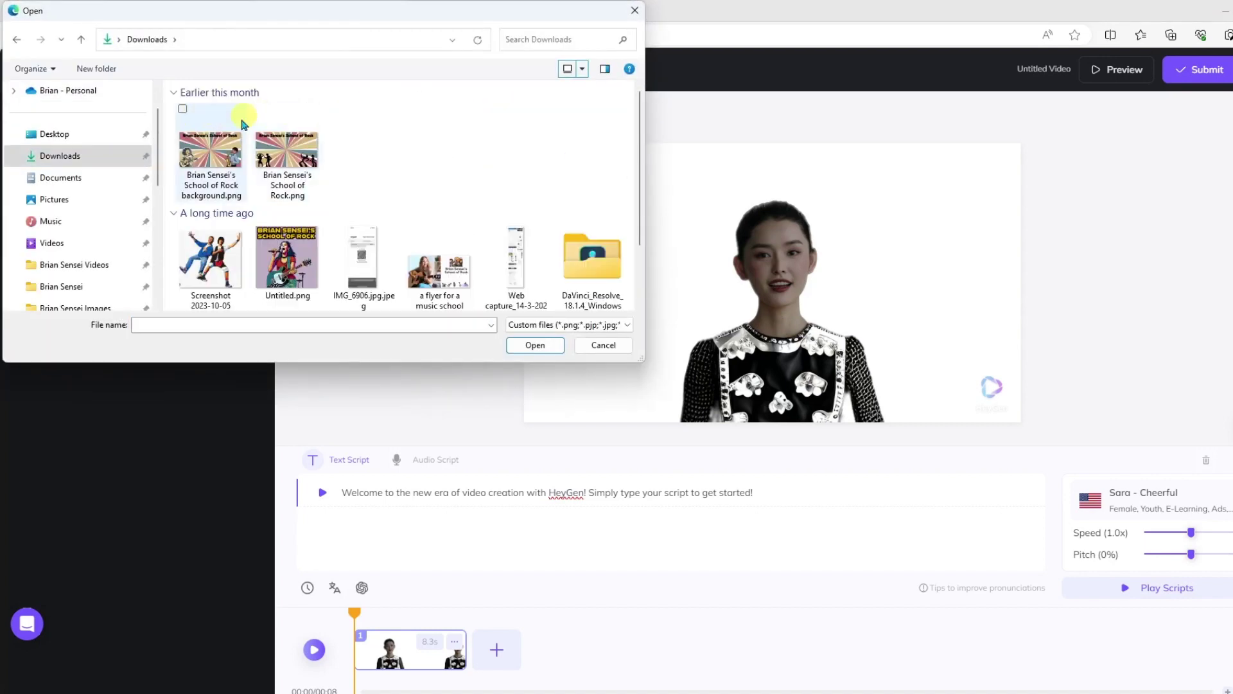
pyautogui.click(210, 153)
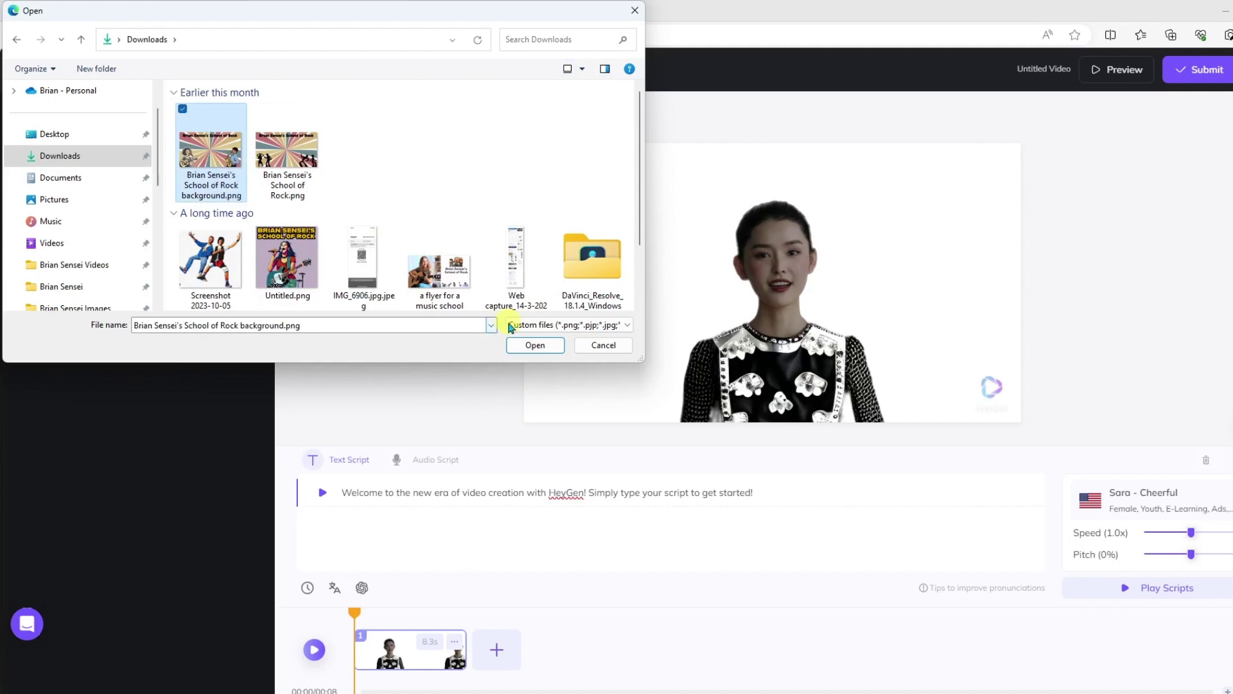
pyautogui.click(537, 344)
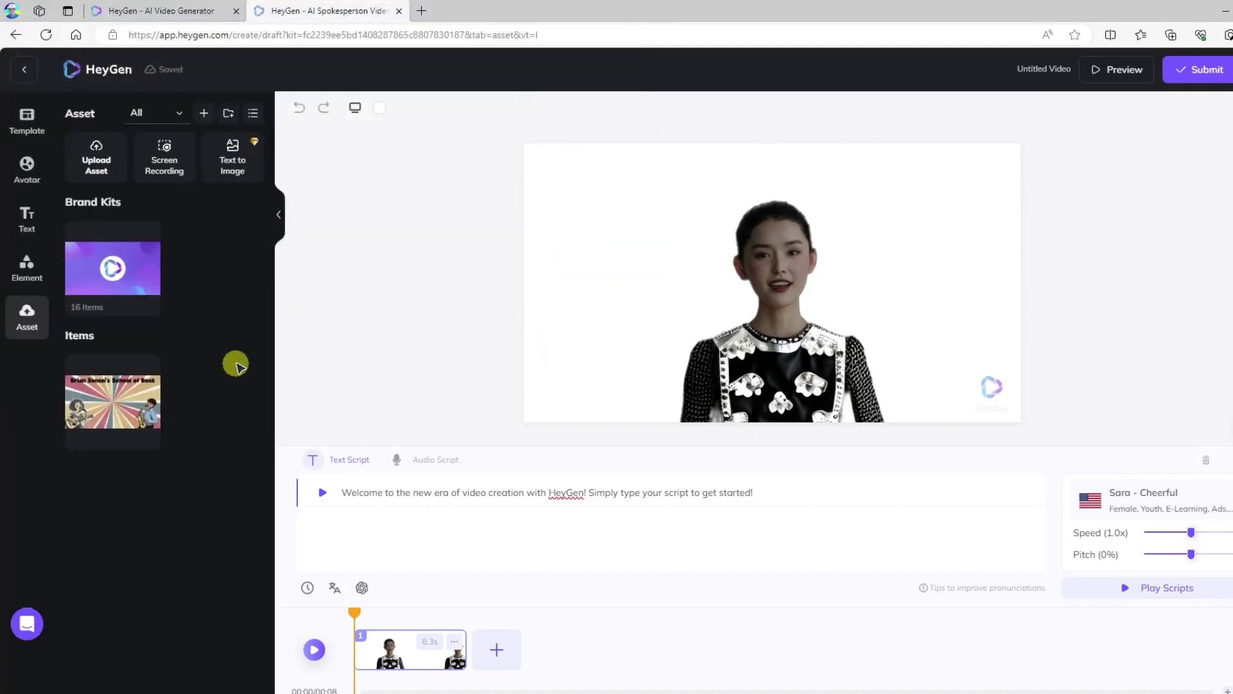
# - Place the School of Rock image on the canvas, stretch it to fill the frame, and send it behind Angela
pyautogui.moveTo(105, 395); pyautogui.dragTo(566, 192)
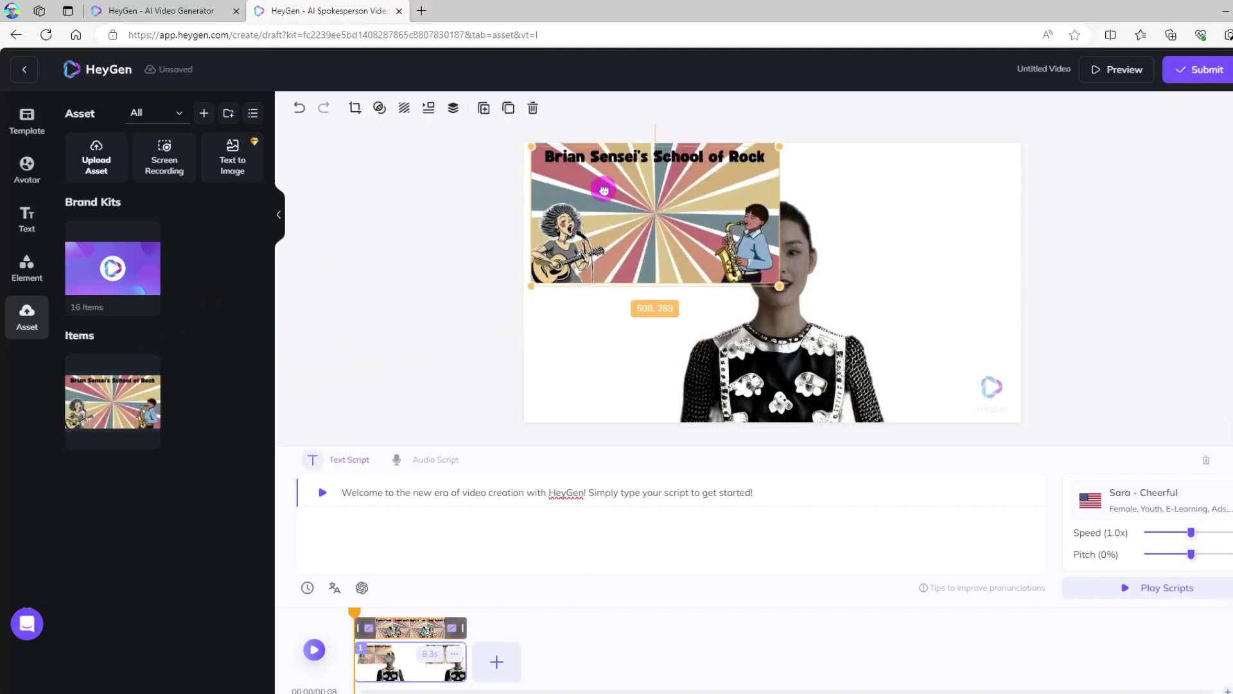
pyautogui.moveTo(772, 285); pyautogui.dragTo(1020, 425)
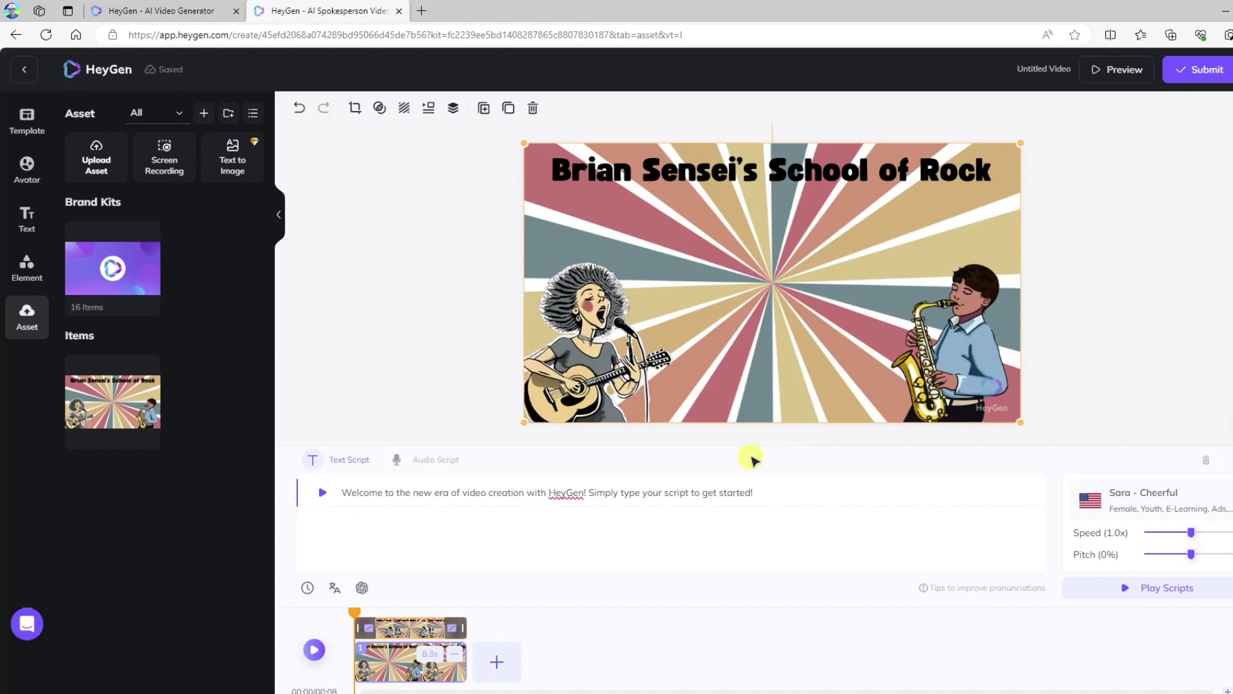
pyautogui.click(456, 112)
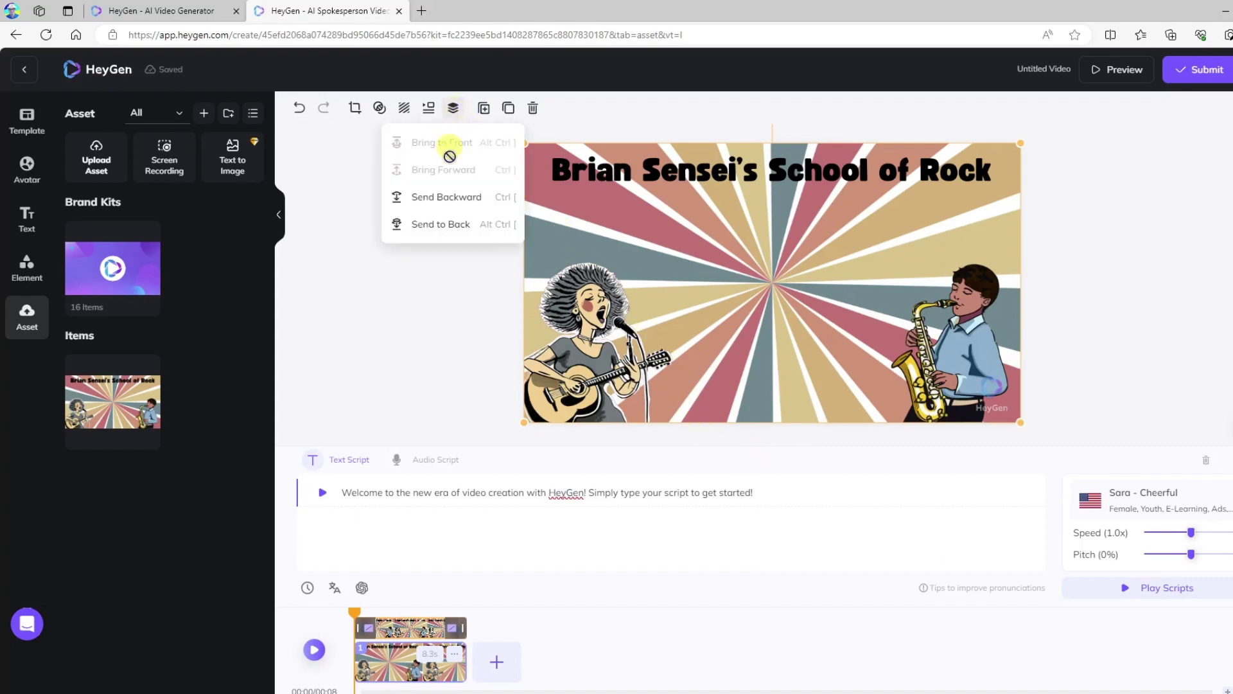
pyautogui.click(457, 224)
pyautogui.click(388, 277)
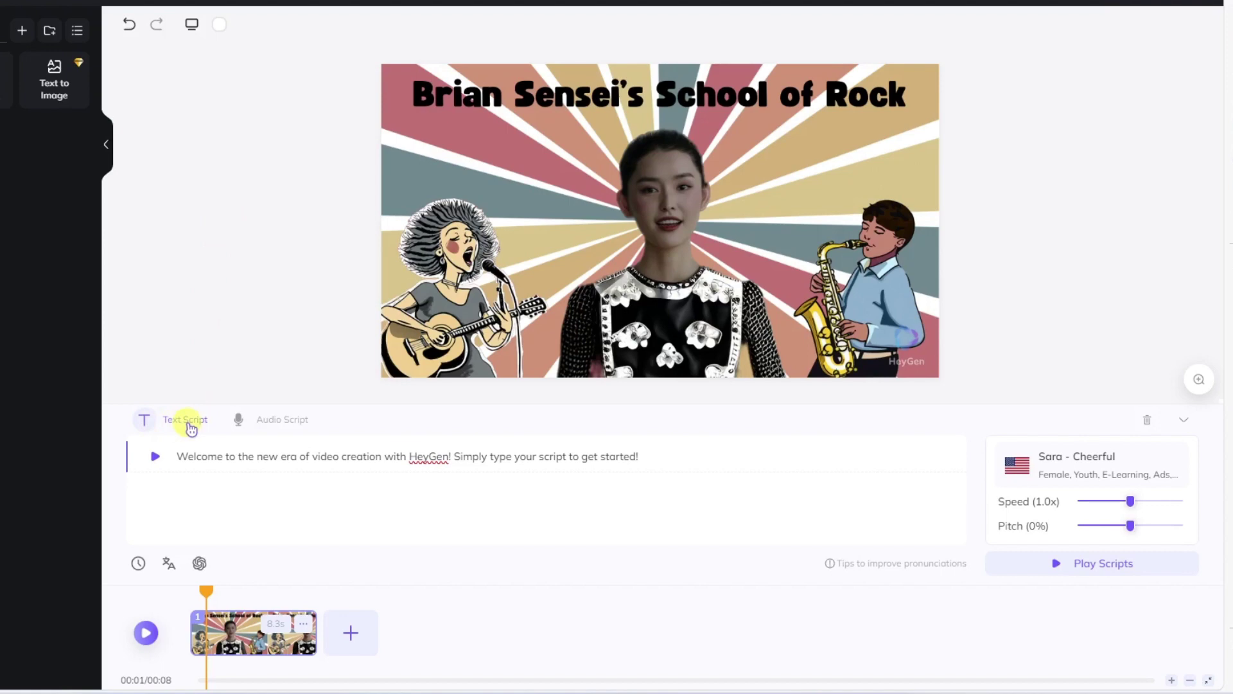
# - Replace Angela's default script with the Tech Tips introduction and preview it in Sara's voice
pyautogui.click(284, 424)
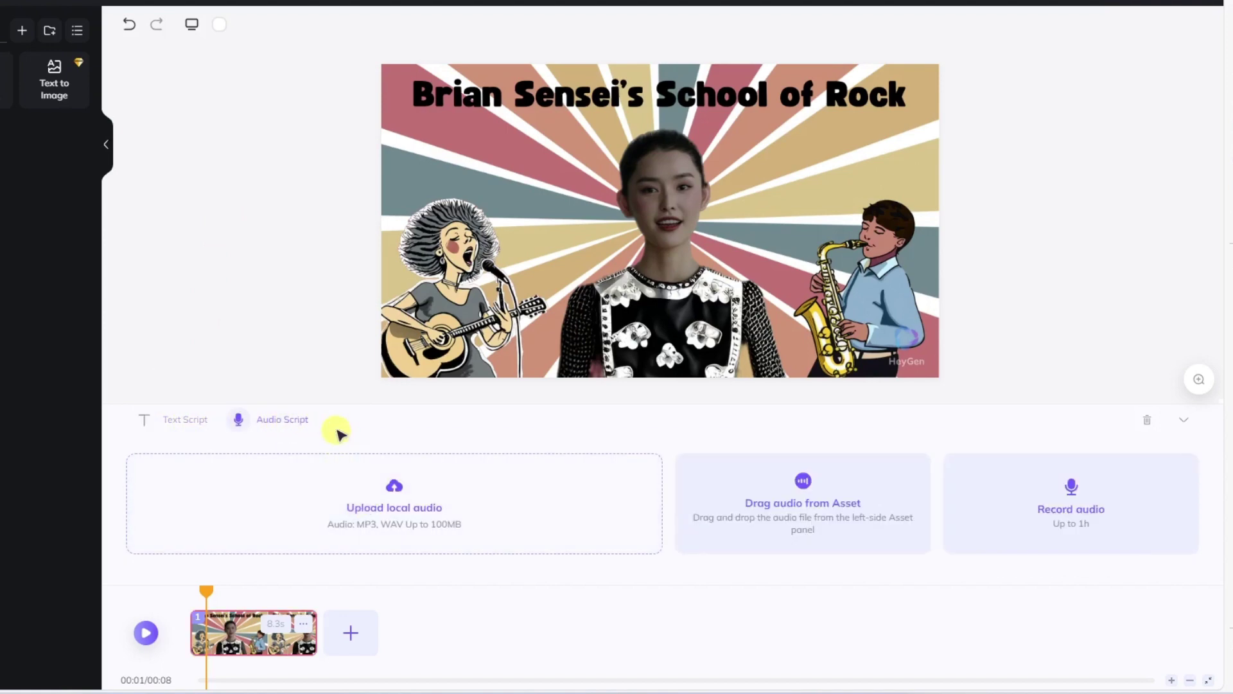
pyautogui.click(183, 421)
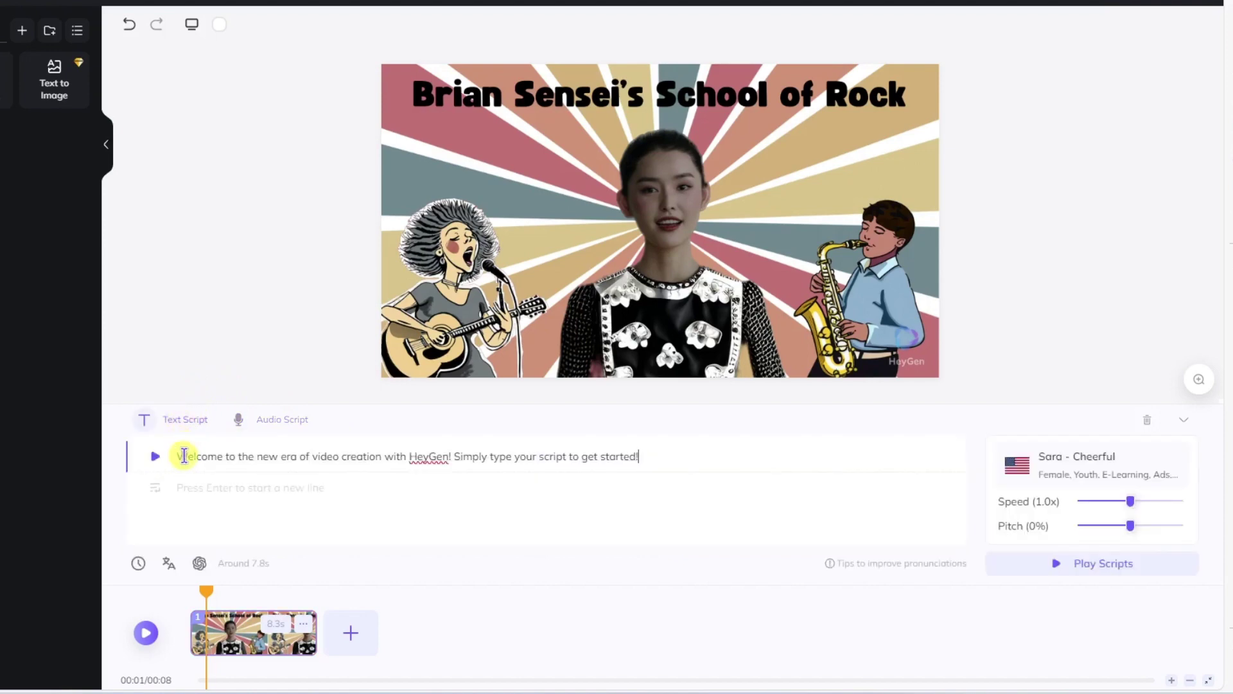
pyautogui.moveTo(175, 454); pyautogui.dragTo(684, 473)
pyautogui.write('Hello, and welcome to Tech Tips with')
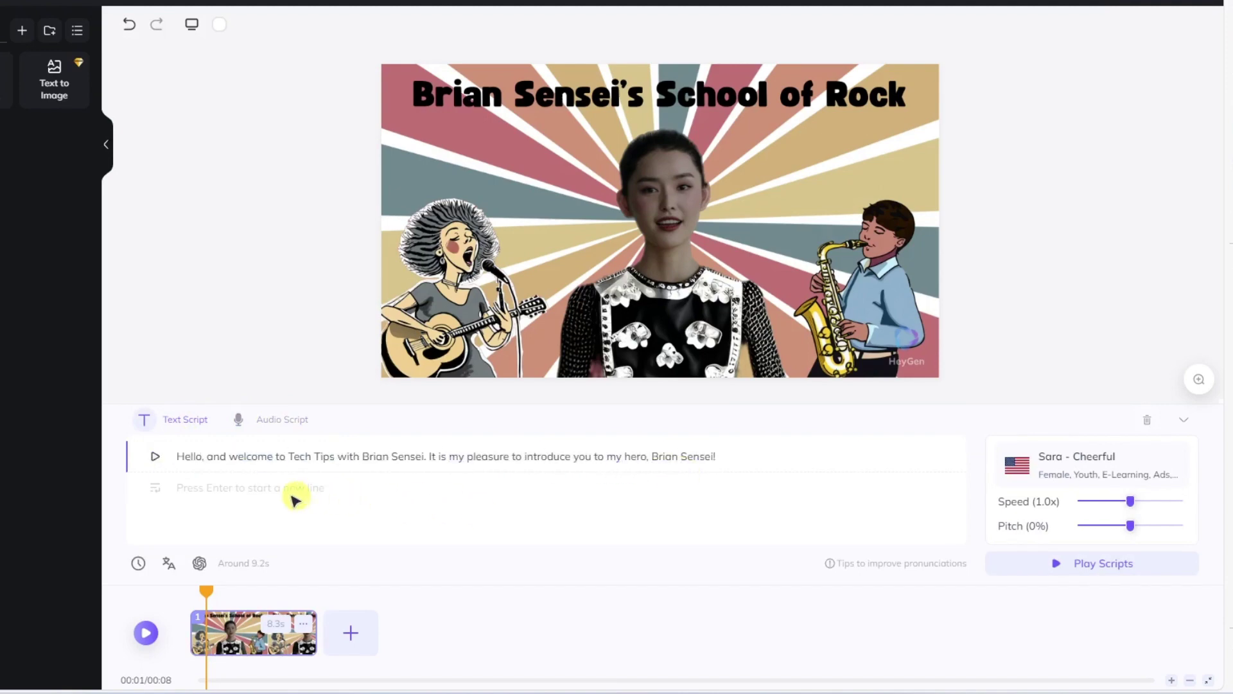
pyautogui.click(155, 459)
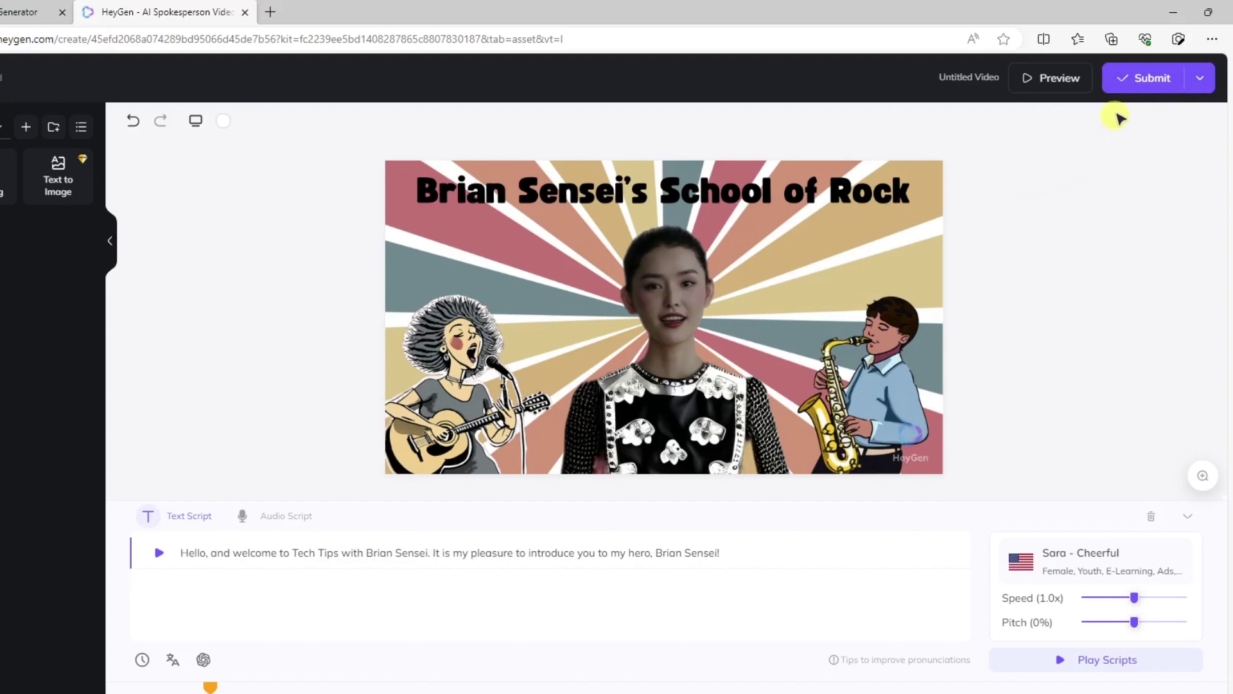
# - Submit the School of Rock video for rendering, confirming the 0.5-credit cost
pyautogui.click(1130, 78)
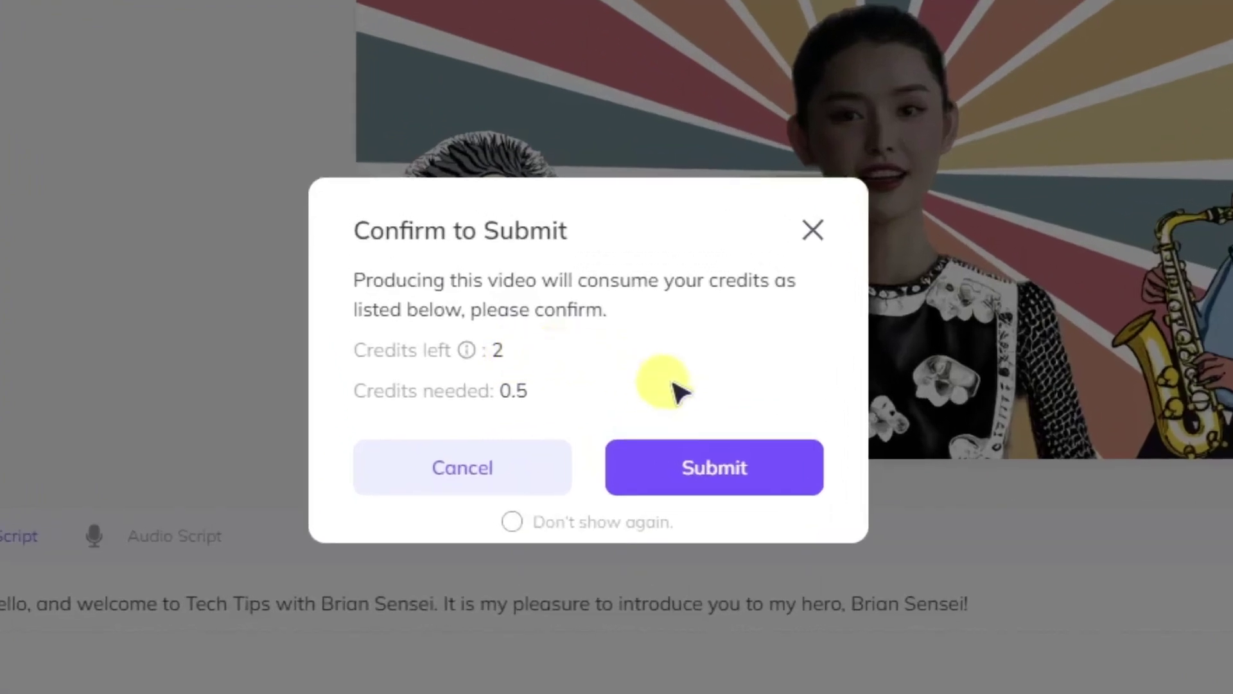
pyautogui.click(779, 473)
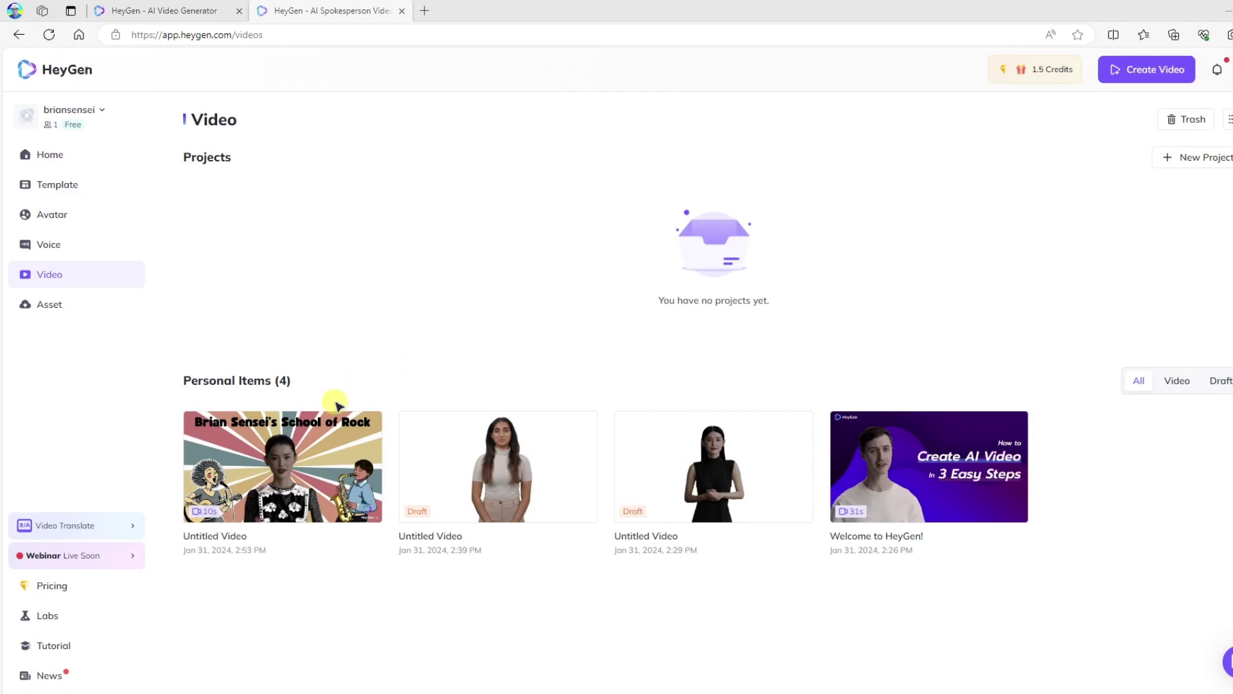
# - Open the finished School of Rock video from the first Personal Items thumbnail
pyautogui.click(282, 461)
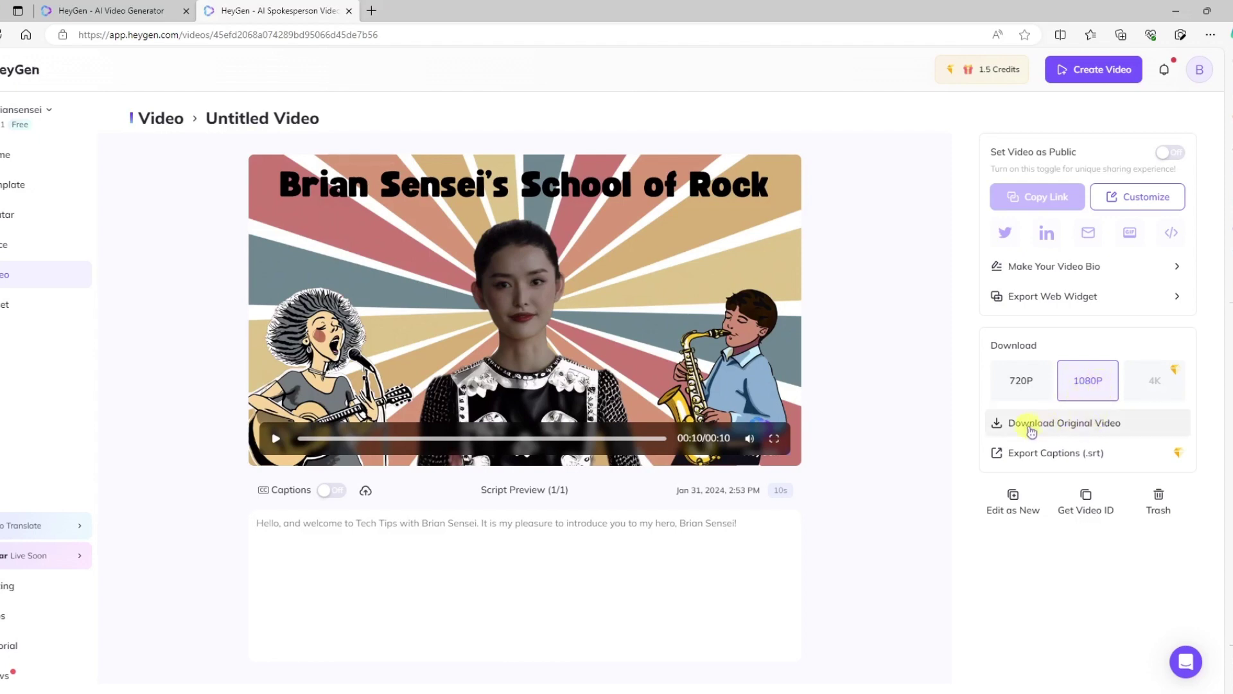
# - Download the original video at 1080P as Untitled Video.mp4 and dismiss the downloads list
pyautogui.click(1125, 427)
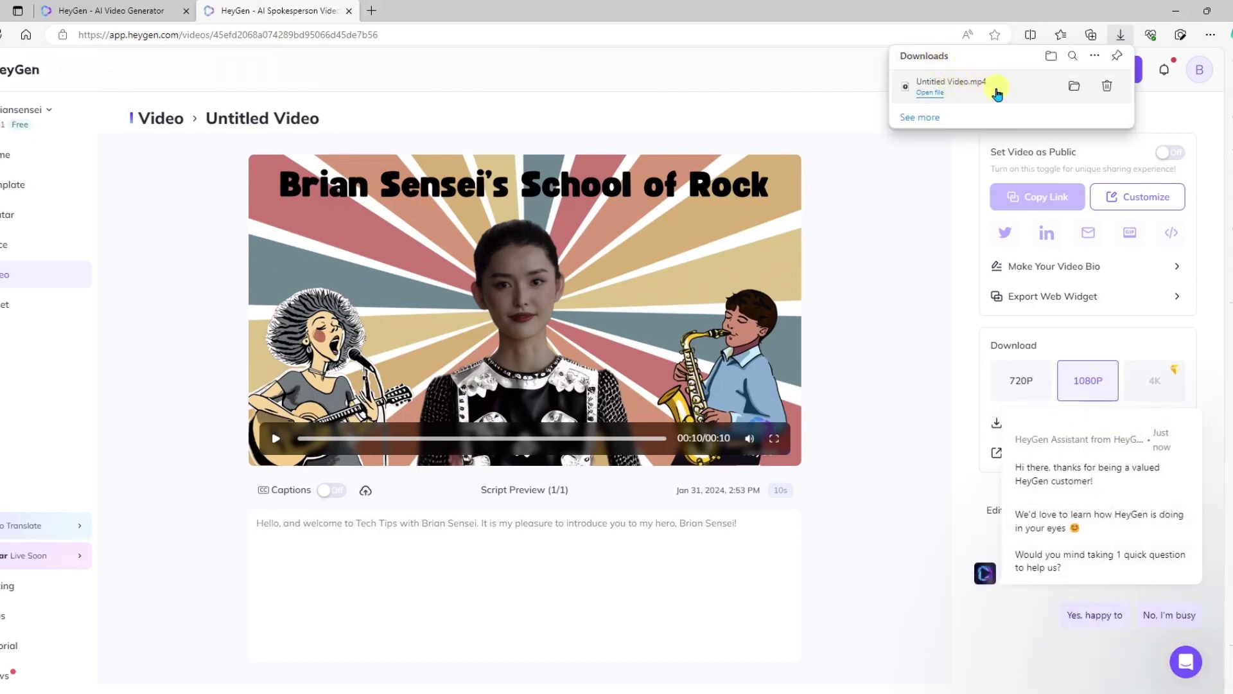
pyautogui.click(964, 204)
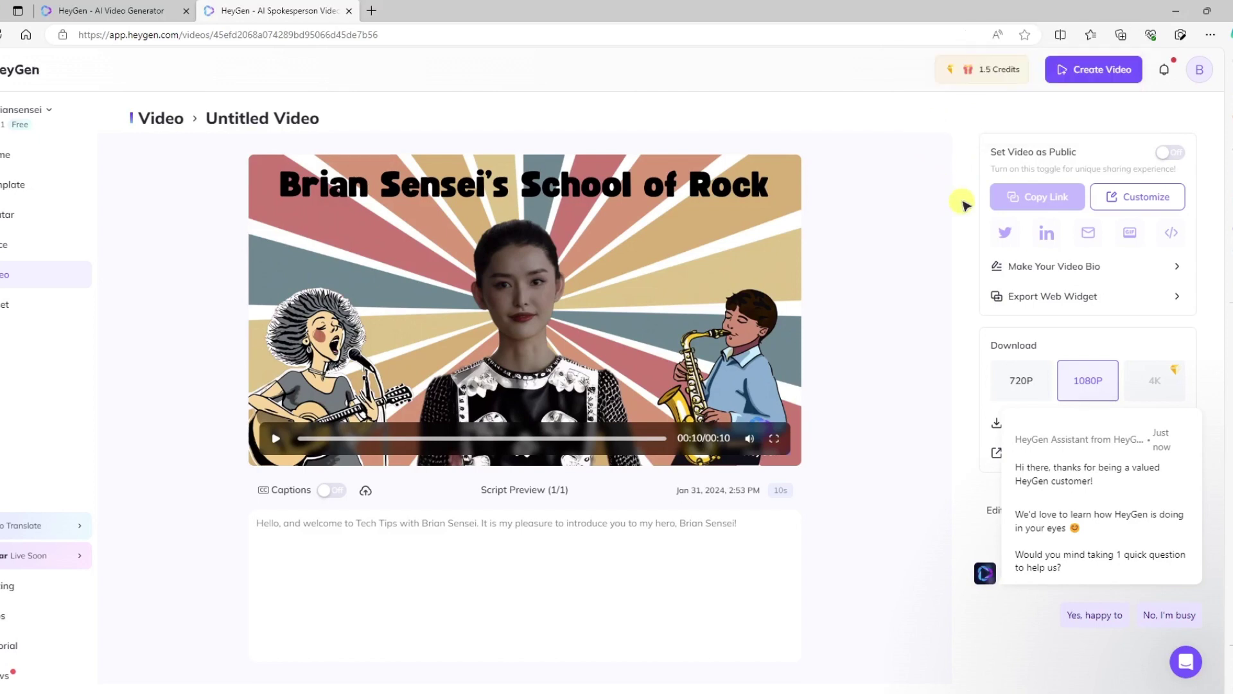